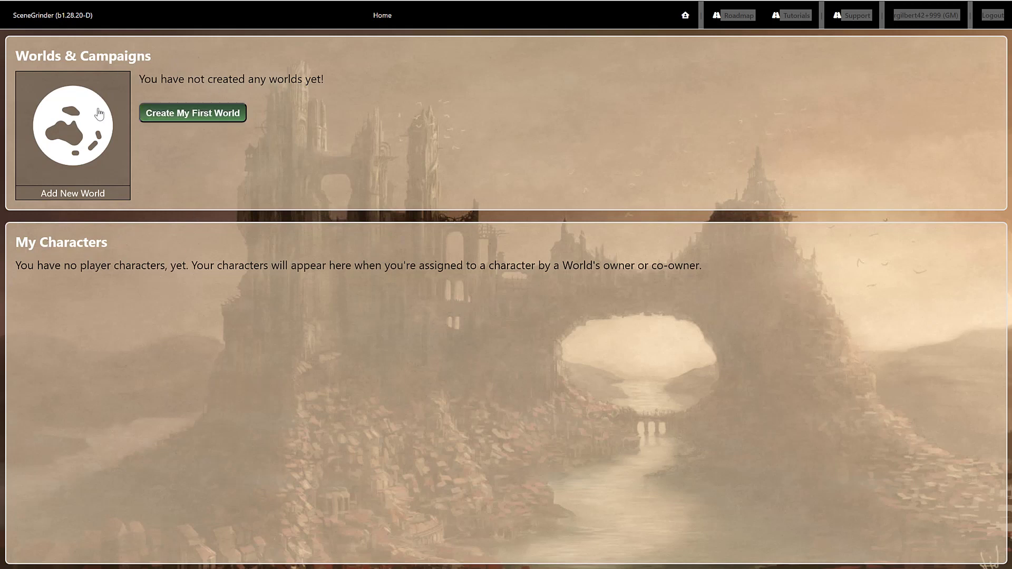
Step: Look over the support help window and the user profile settings, closing each without changes
{"action": "left_click", "coordinate": [699, 99]}
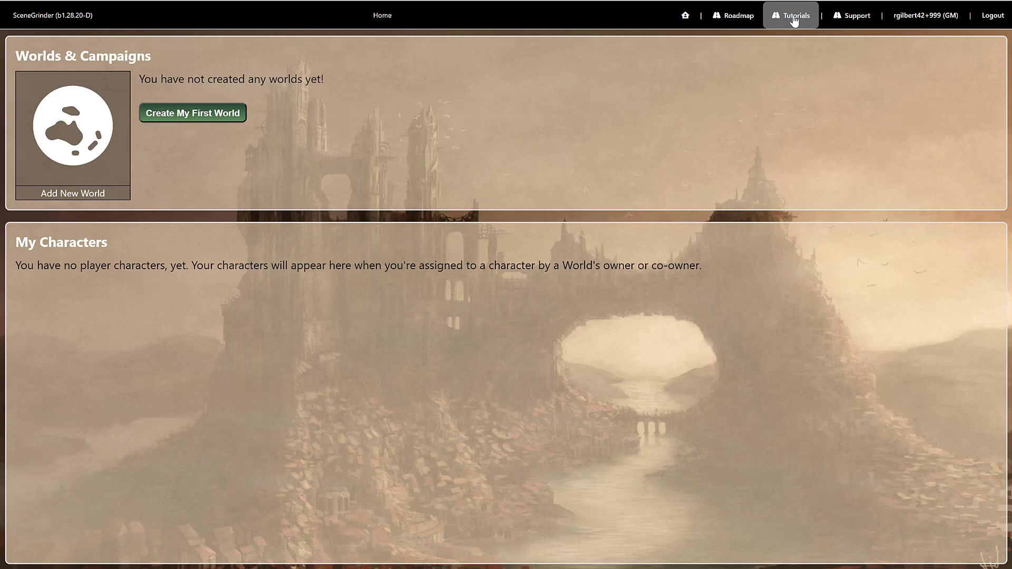
{"action": "left_click", "coordinate": [862, 21]}
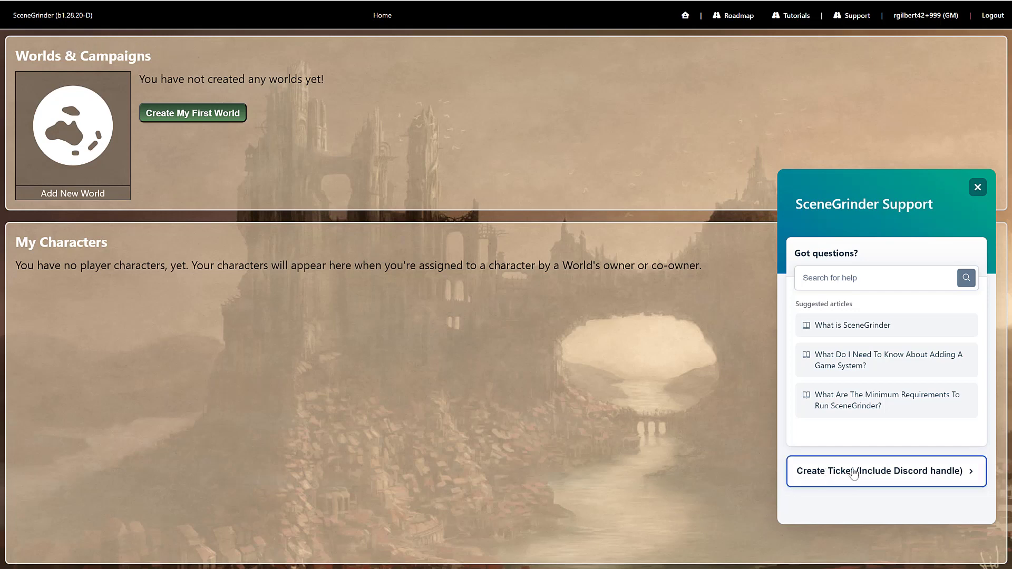
{"action": "left_click", "coordinate": [976, 189]}
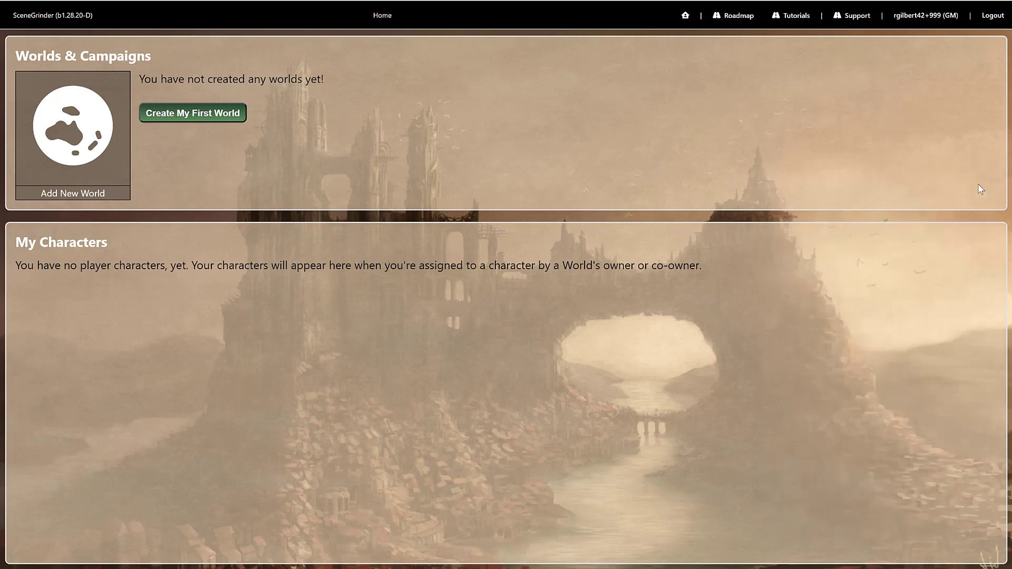
{"action": "left_click", "coordinate": [923, 16]}
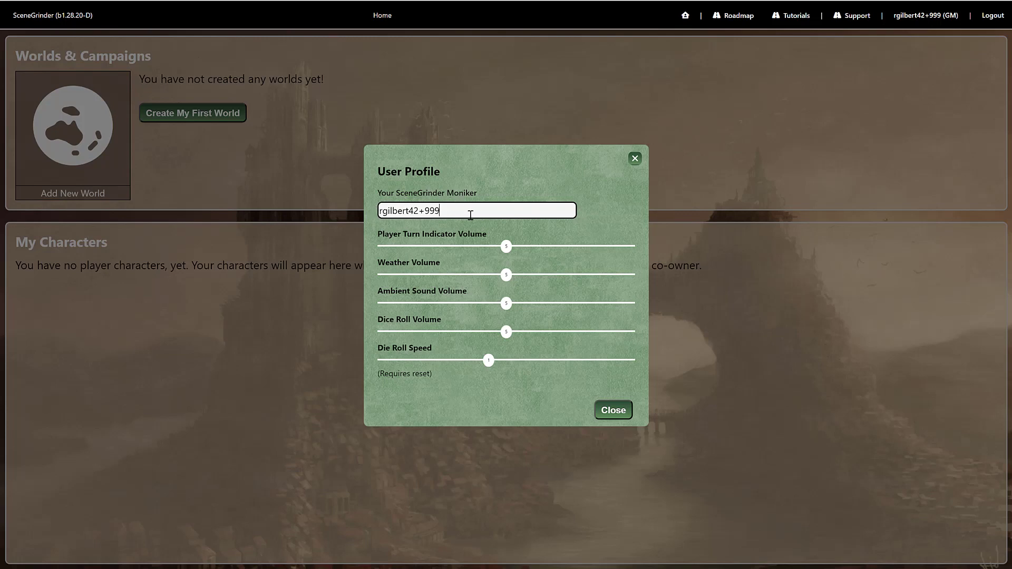
{"action": "left_click", "coordinate": [634, 159]}
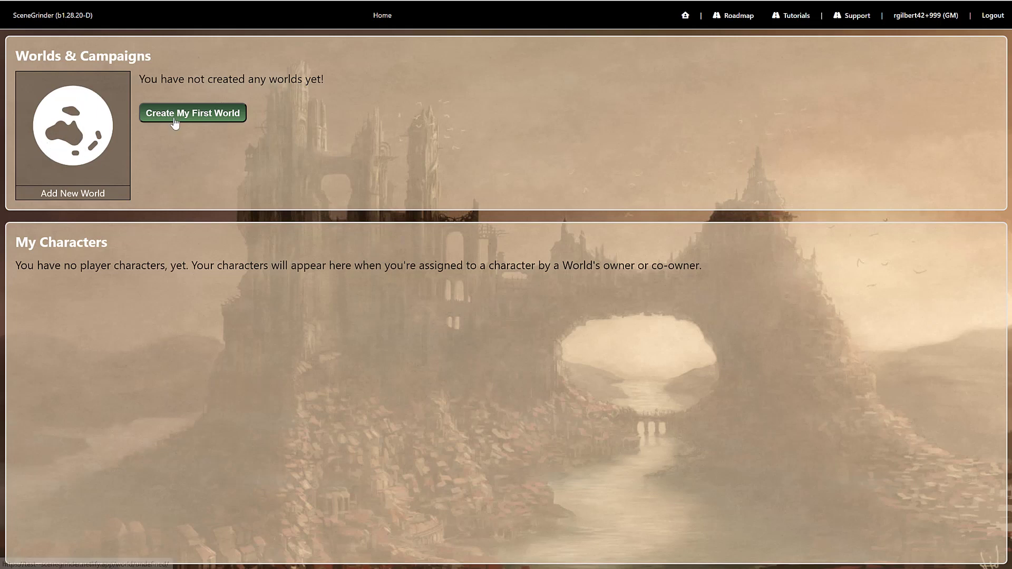
Step: Create the first world and name it "My First World"
{"action": "left_click", "coordinate": [205, 115]}
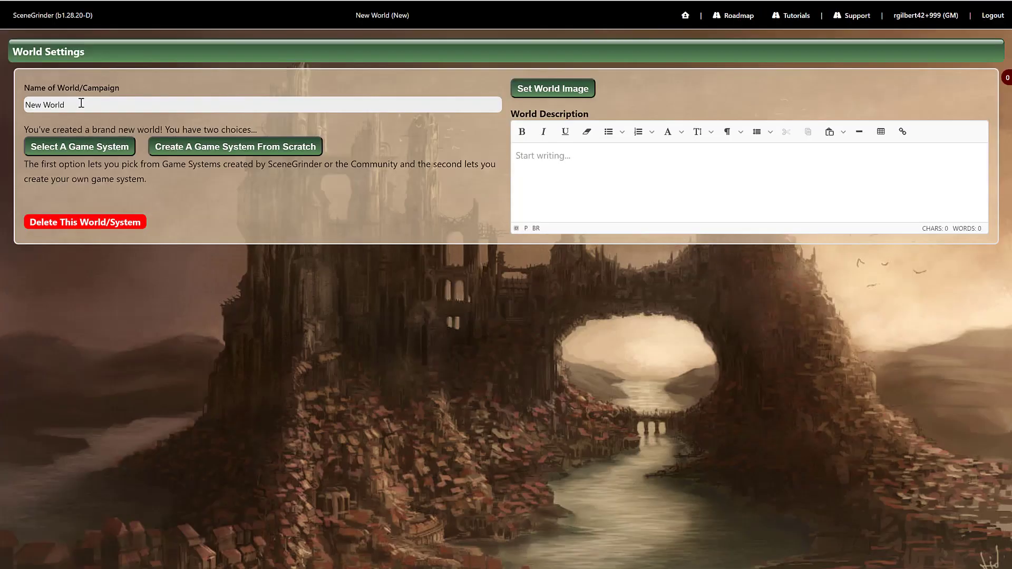
{"action": "left_click_drag", "start_coordinate": [82, 103], "coordinate": [13, 99]}
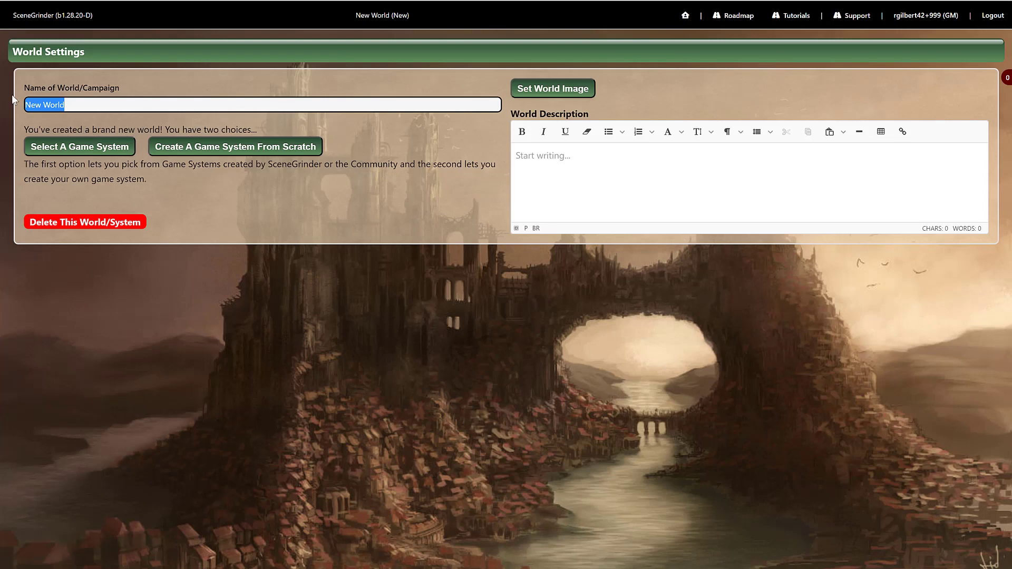
{"action": "type", "text": "M"}
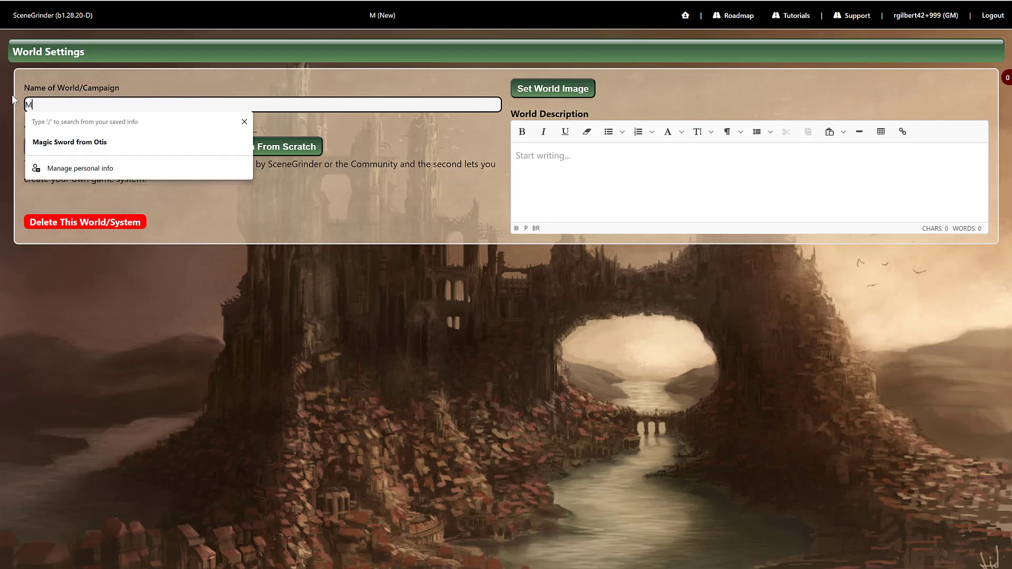
{"action": "type", "text": "y First World"}
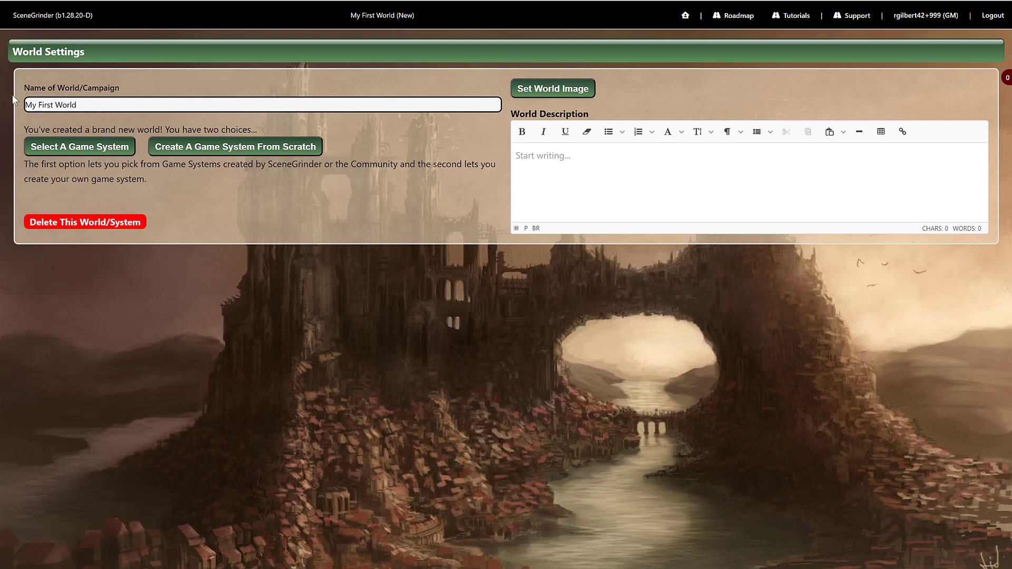
Step: Set the world image to the uploaded file "my first world.jfif", using it uncropped
{"action": "left_click", "coordinate": [550, 91]}
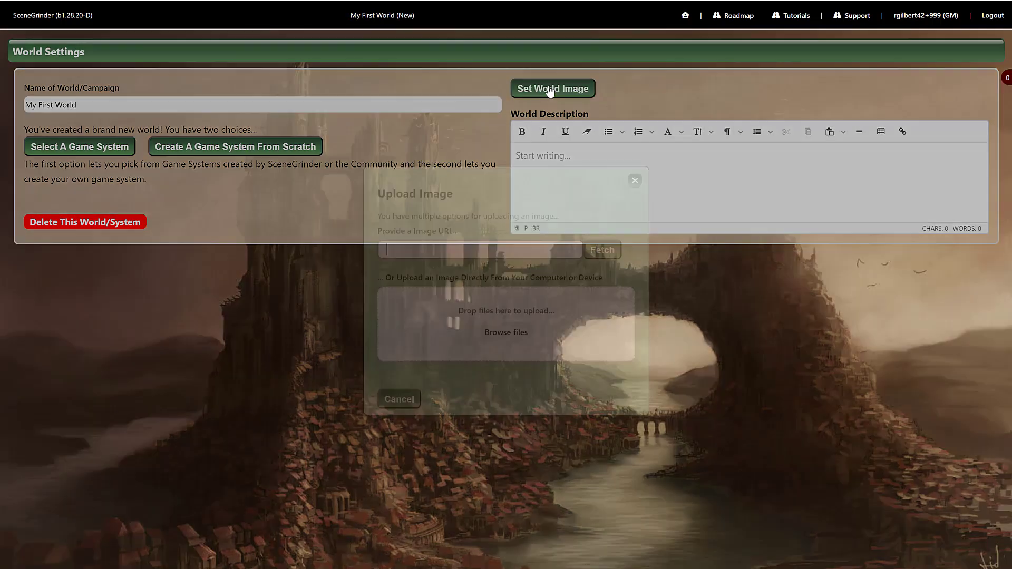
{"action": "left_click", "coordinate": [506, 332]}
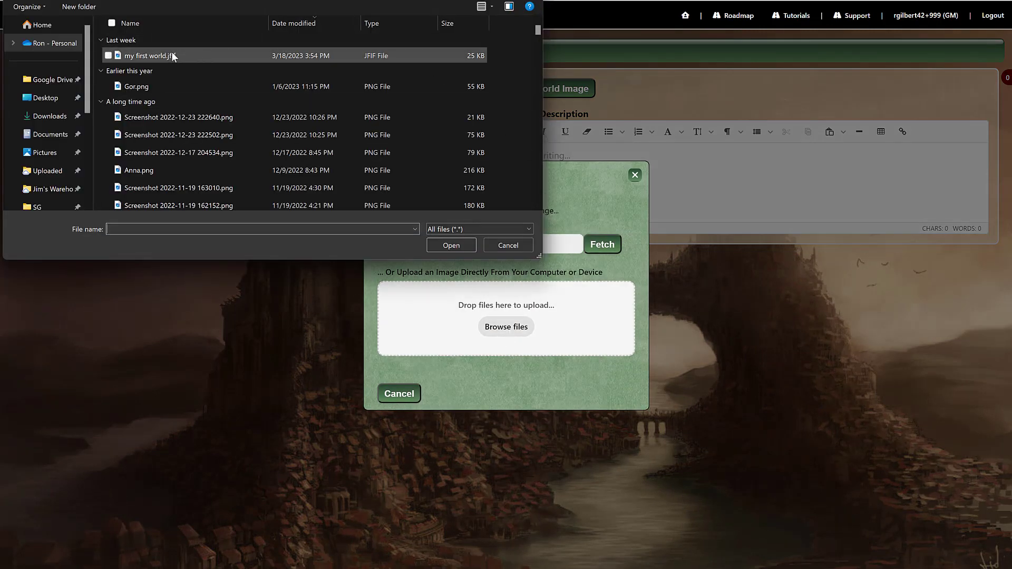
{"action": "left_click", "coordinate": [171, 55]}
{"action": "left_click", "coordinate": [453, 246]}
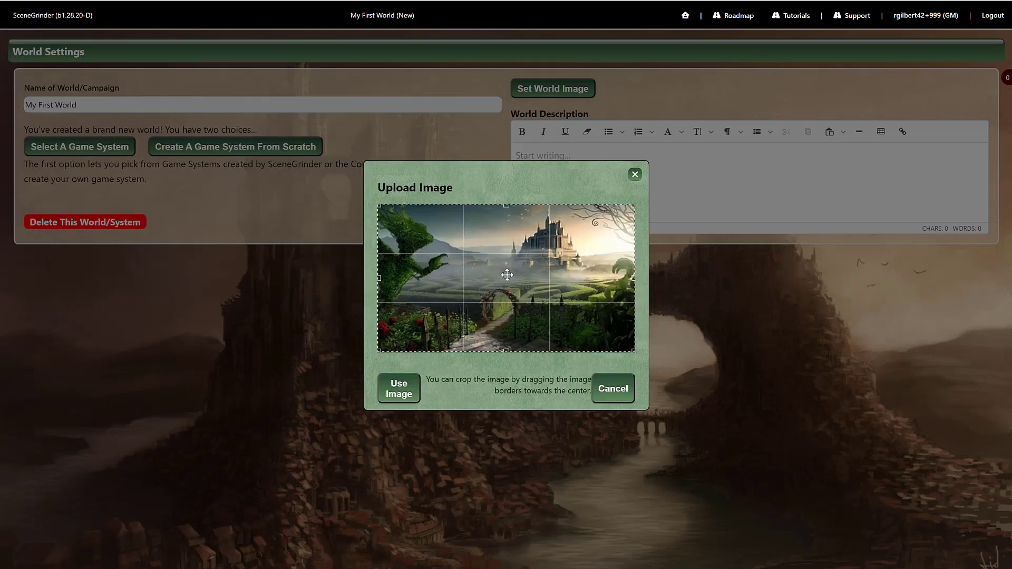
{"action": "left_click", "coordinate": [395, 395]}
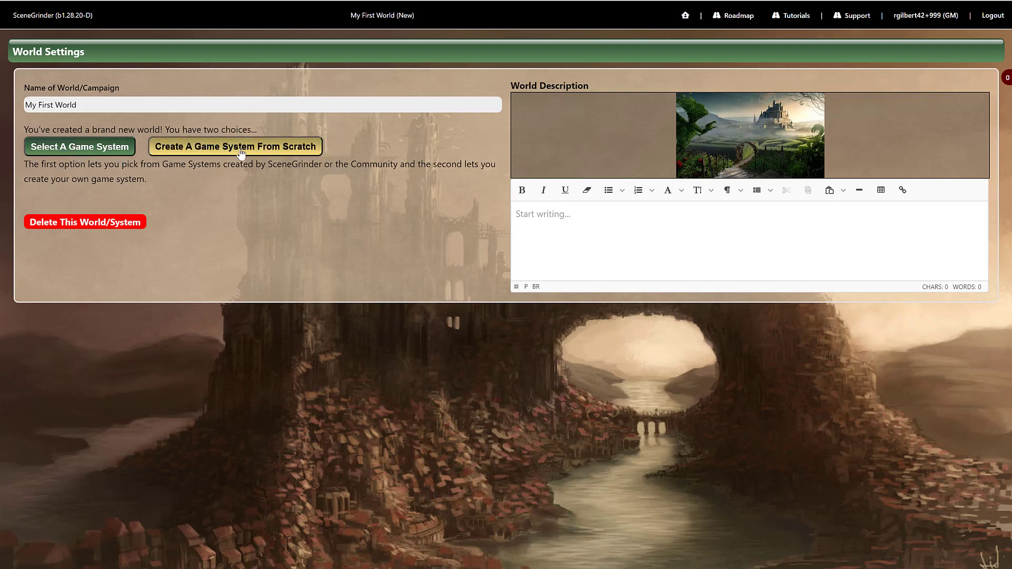
Step: Select Dungeons & Dragons 5e by SceneGrinder as the world's game system
{"action": "left_click", "coordinate": [90, 148]}
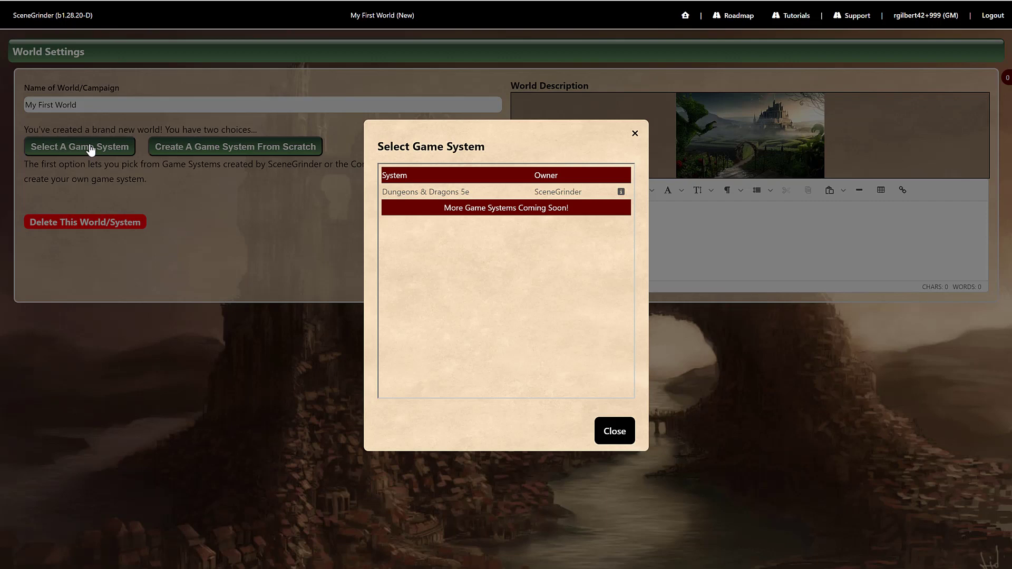
{"action": "left_click", "coordinate": [468, 194]}
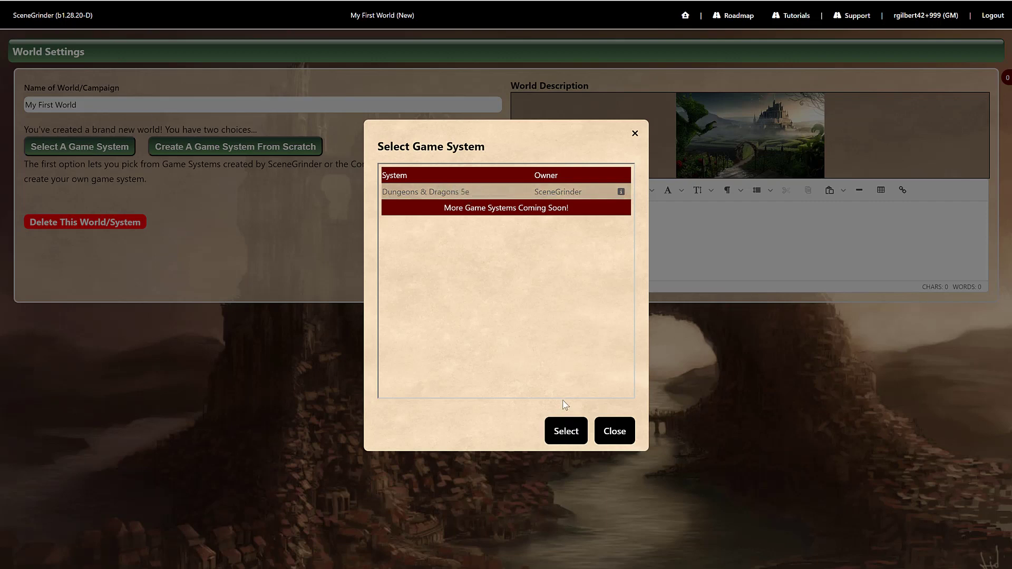
{"action": "left_click", "coordinate": [564, 430]}
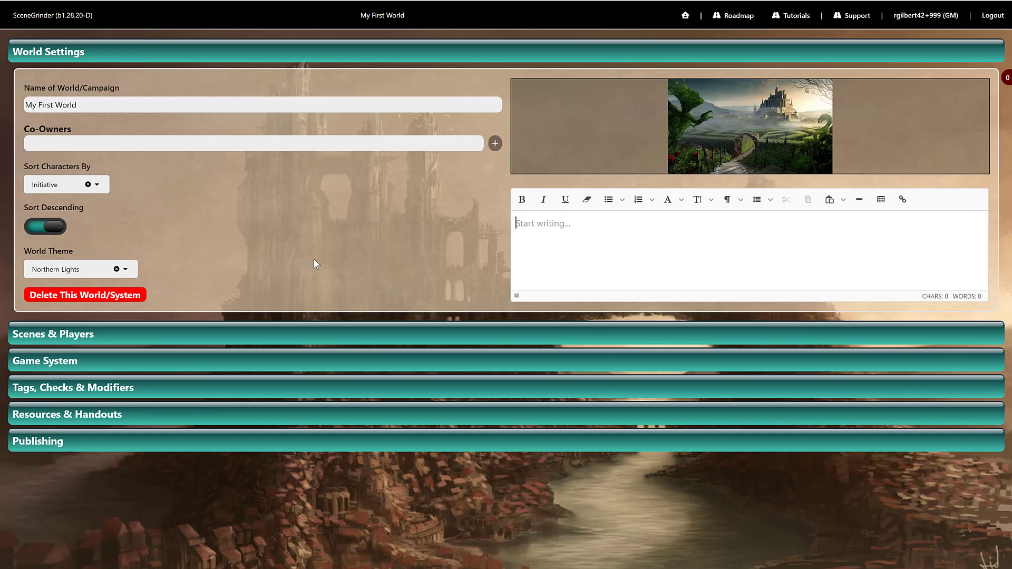
Step: Reopen My First World from the home page and import the shared scene "Cemetery In The Woods" into it
{"action": "left_click", "coordinate": [686, 17]}
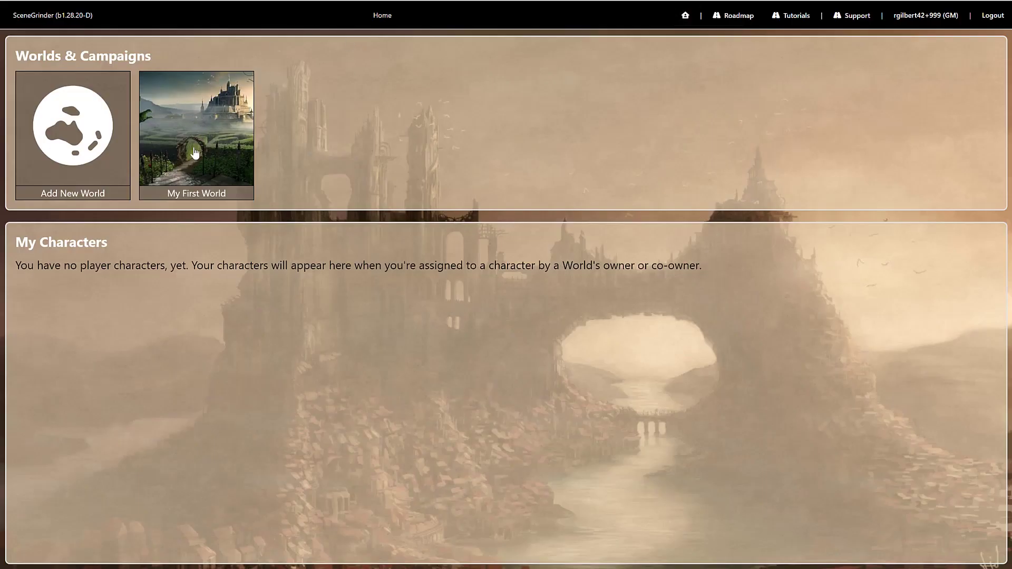
{"action": "left_click", "coordinate": [223, 132]}
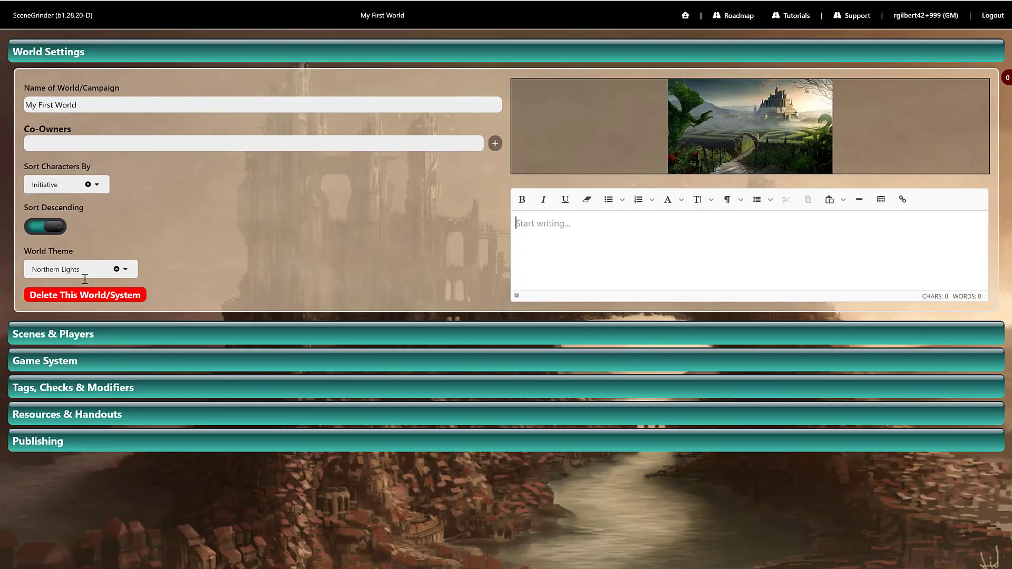
{"action": "left_click", "coordinate": [64, 340]}
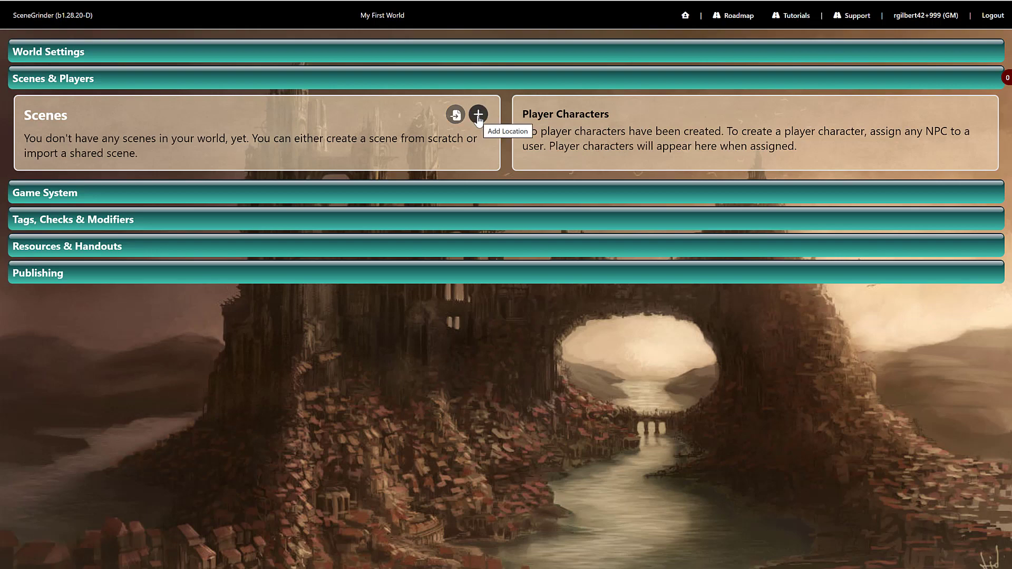
{"action": "left_click", "coordinate": [454, 114]}
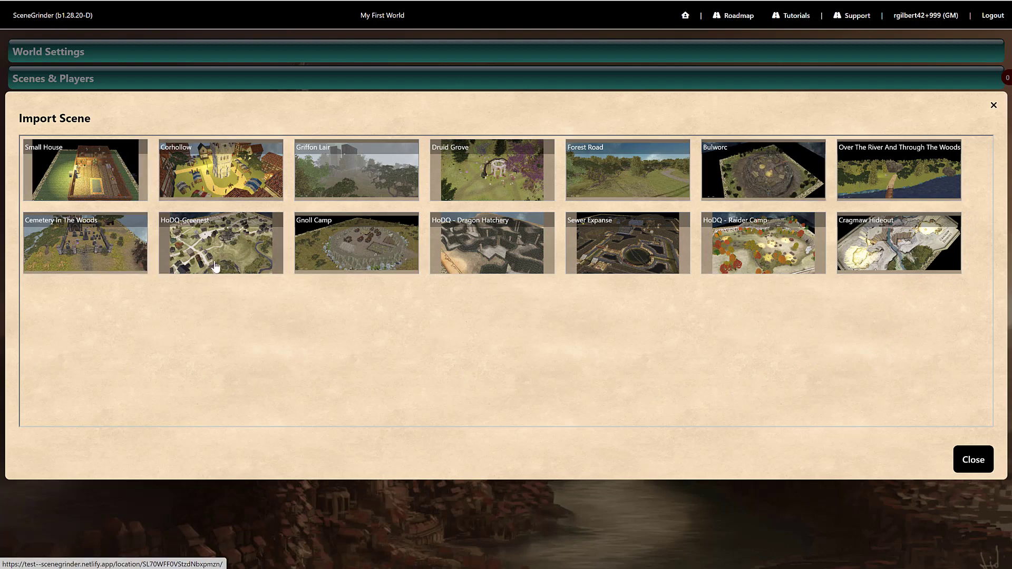
{"action": "left_click", "coordinate": [78, 254]}
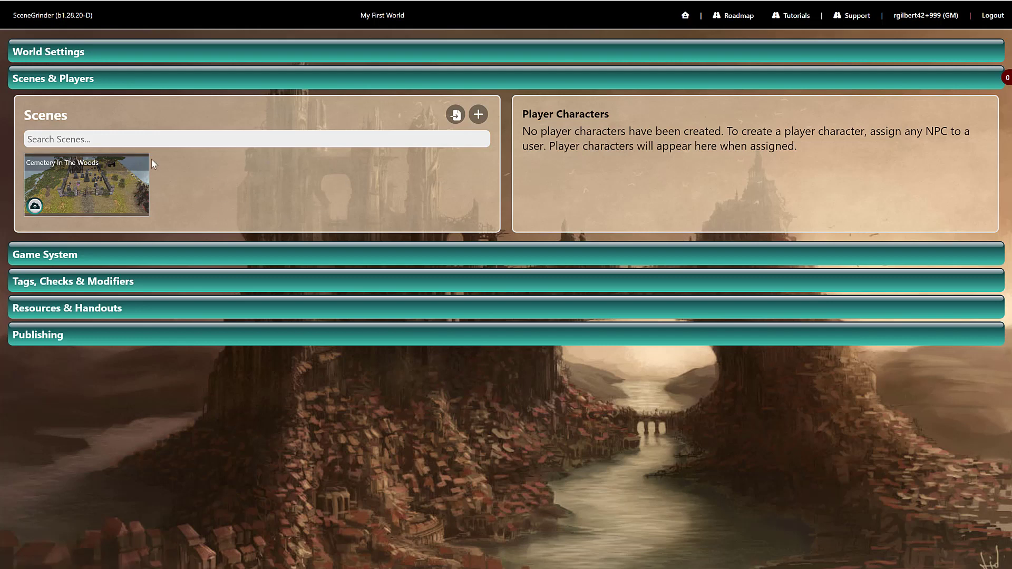
Step: Create a new scene named "House in the Woods" with a blank 1024 by 1024 map, grid size 20 and grid length 5
{"action": "left_click", "coordinate": [478, 115]}
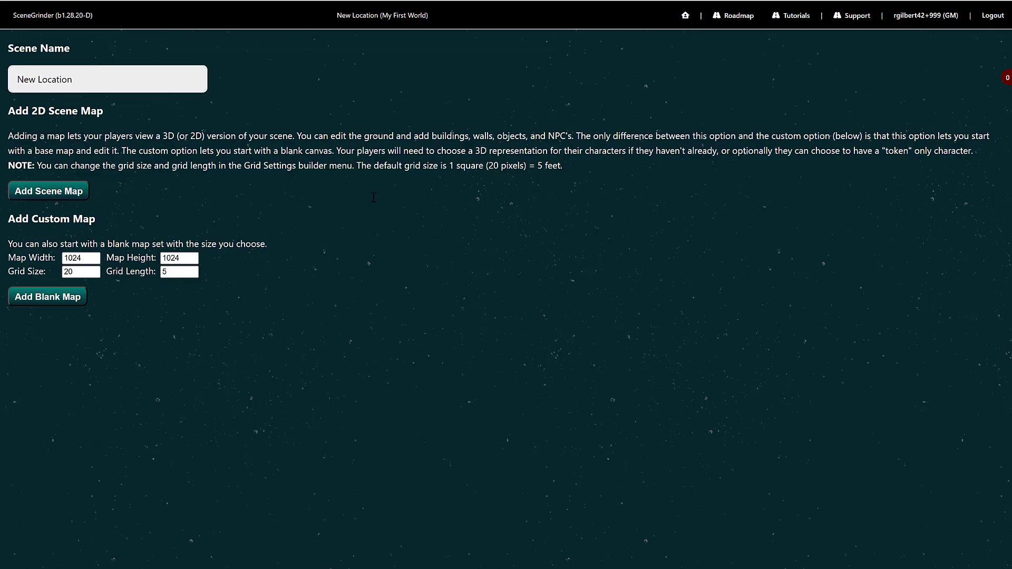
{"action": "triple_click", "coordinate": [64, 79]}
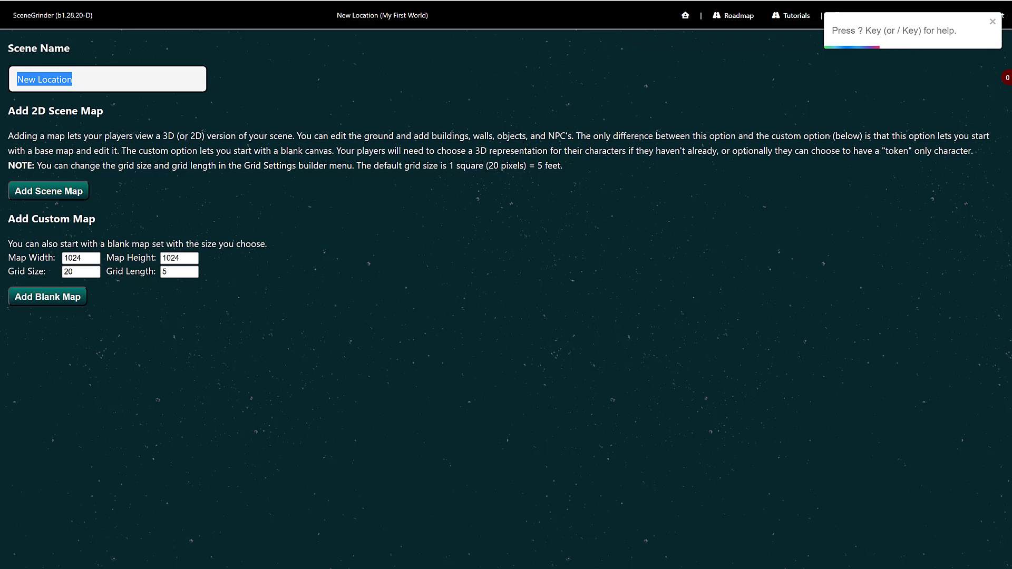
{"action": "type", "text": "House"}
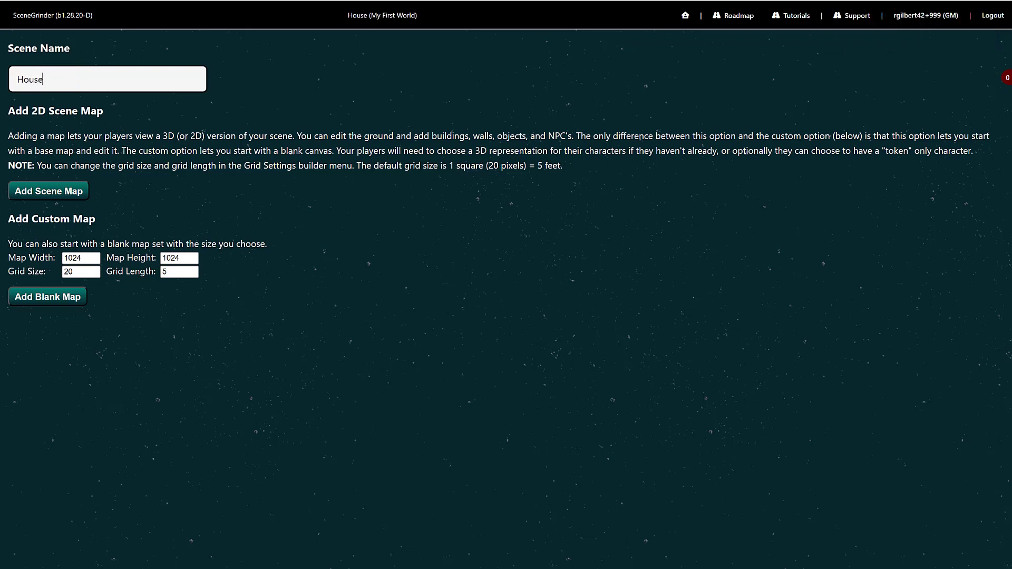
{"action": "type", "text": " in the Woods"}
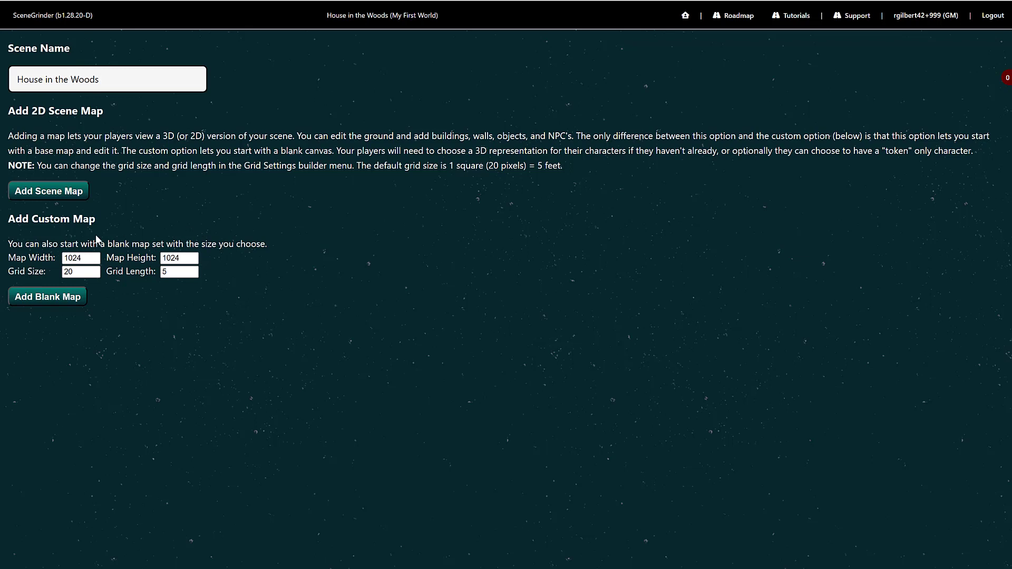
{"action": "left_click", "coordinate": [47, 296]}
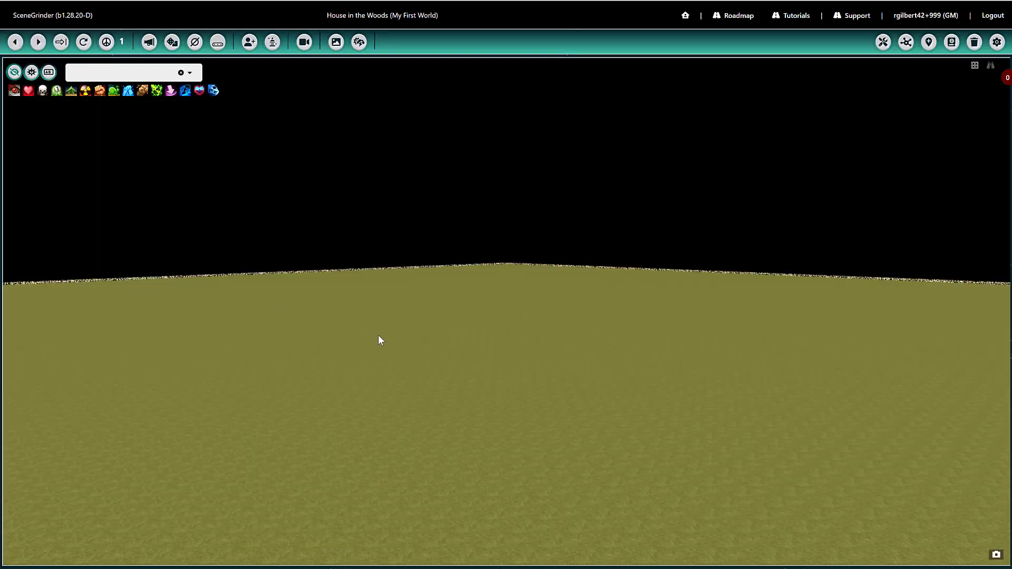
Step: Hide the status icon overlay in the scene view and open the scene building tools
{"action": "left_click_drag", "start_coordinate": [379, 336], "coordinate": [408, 346]}
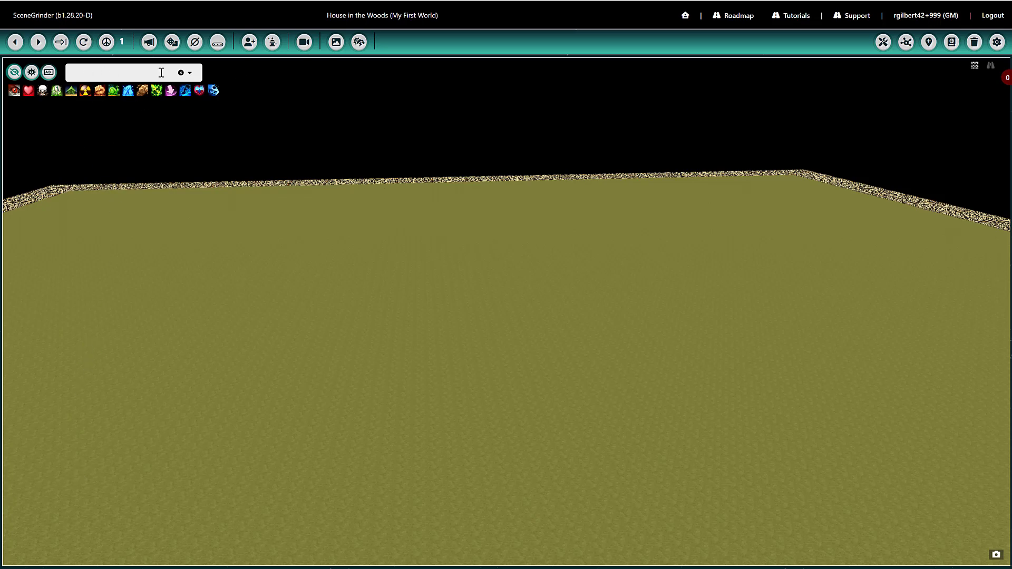
{"action": "left_click", "coordinate": [15, 72]}
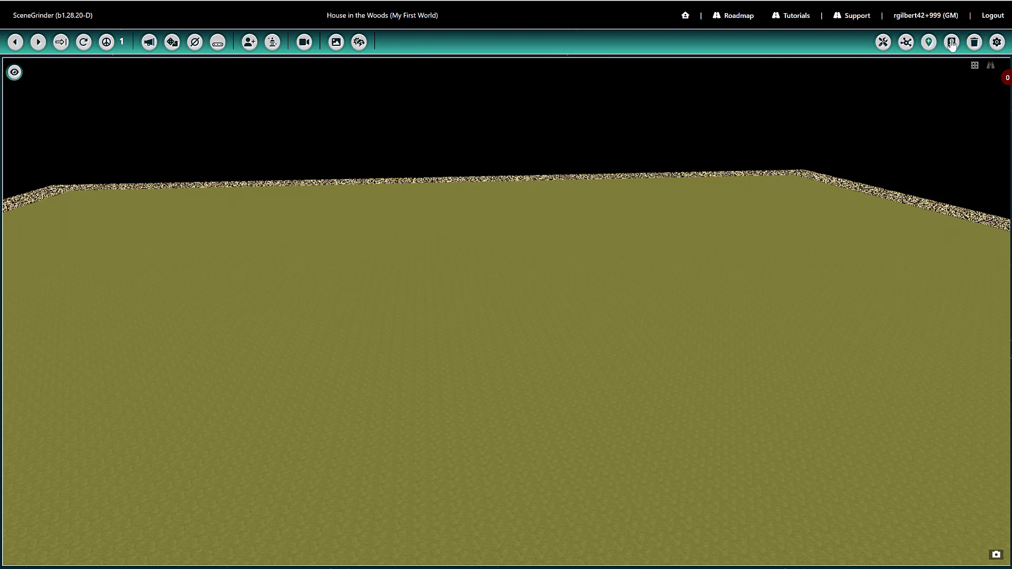
{"action": "left_click", "coordinate": [883, 43]}
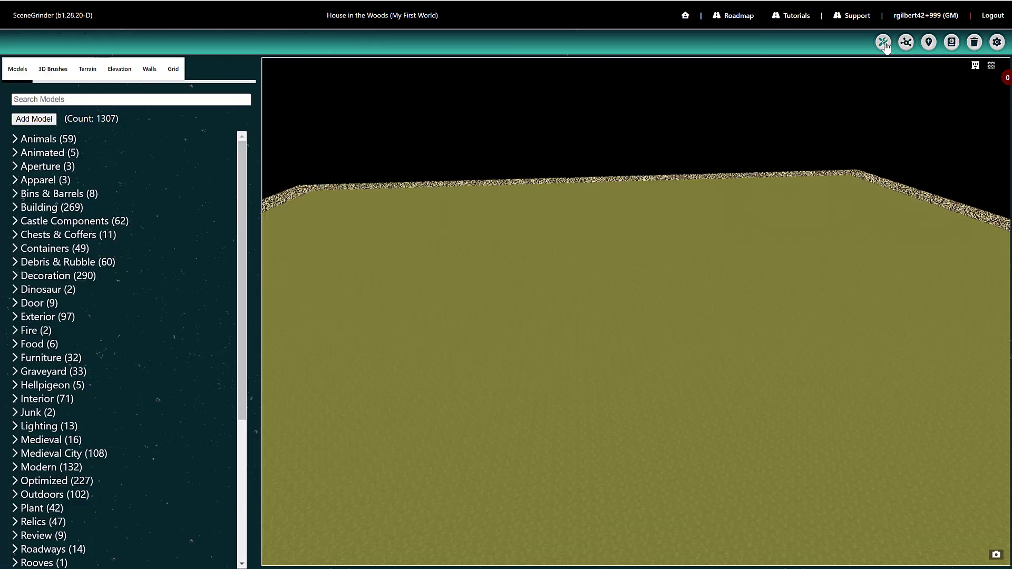
Step: Search the model library for "house 04" and place the House 04 building model in the middle of the empty map
{"action": "left_click", "coordinate": [86, 99]}
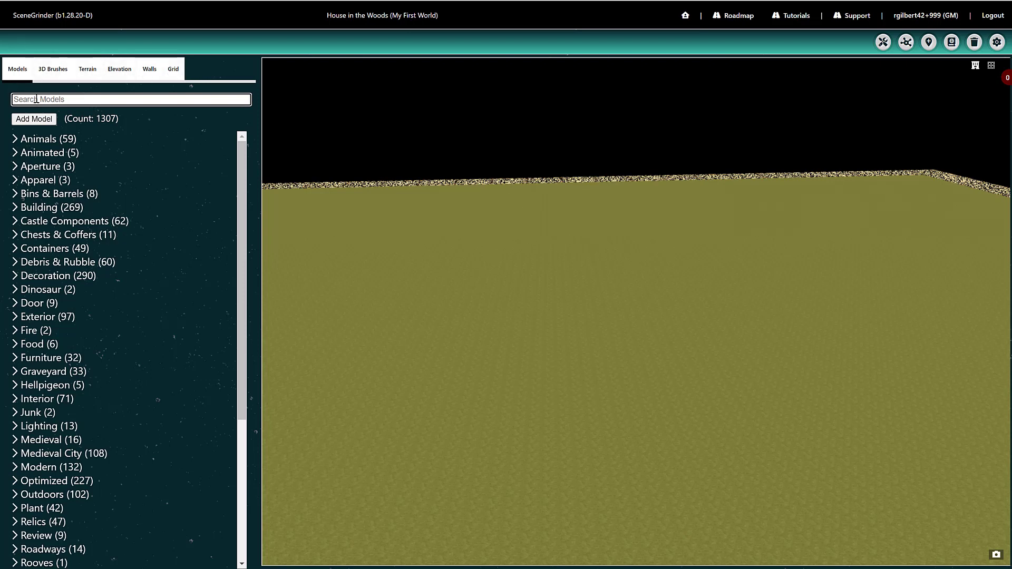
{"action": "type", "text": "house"}
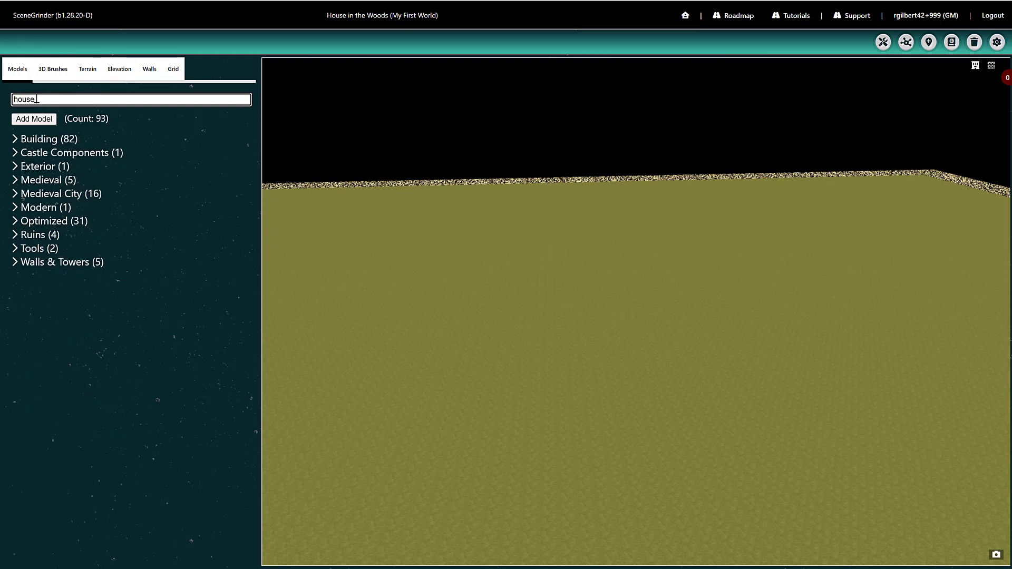
{"action": "type", "text": "_04"}
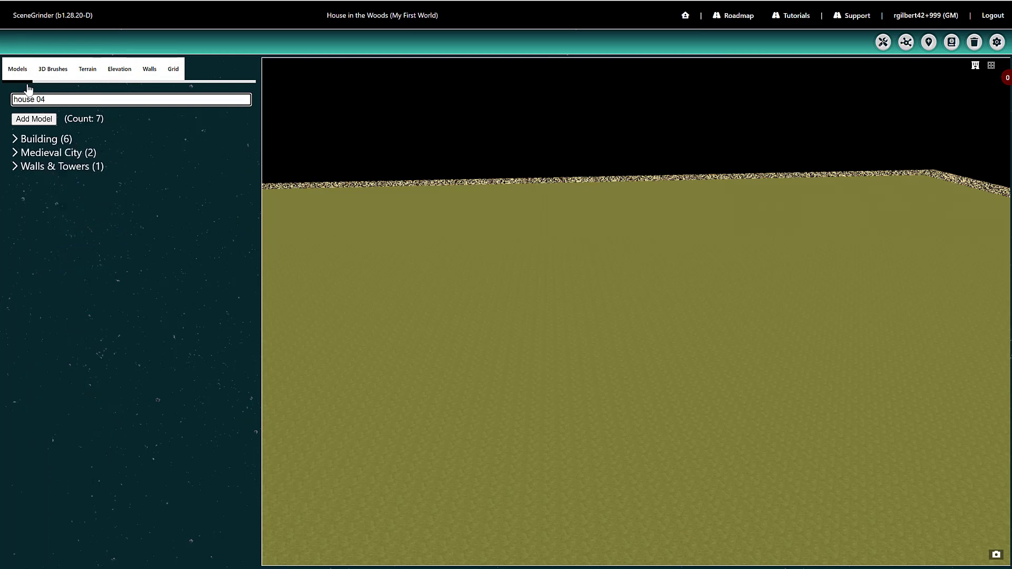
{"action": "left_click", "coordinate": [16, 140]}
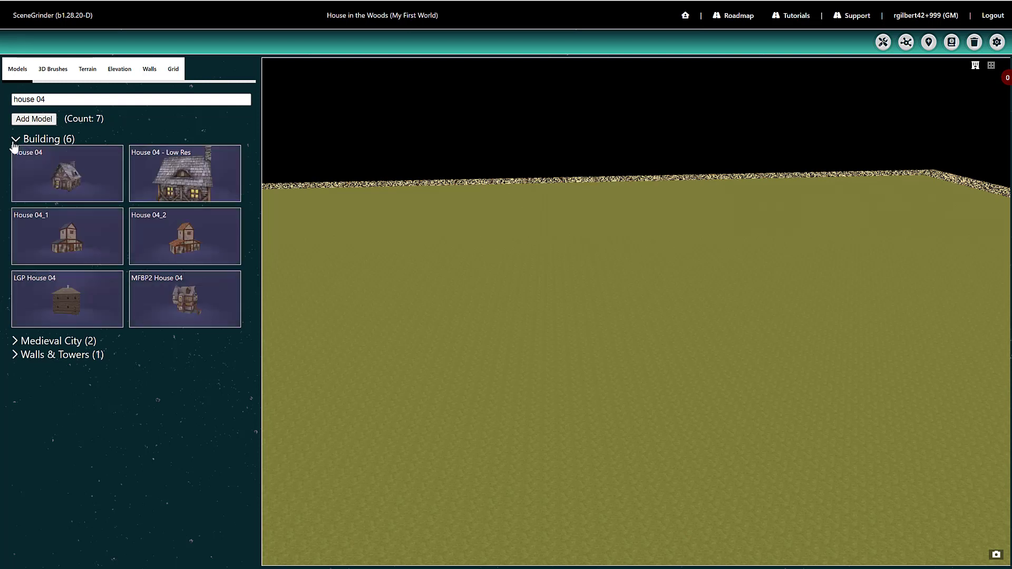
{"action": "mouse_move", "coordinate": [70, 185]}
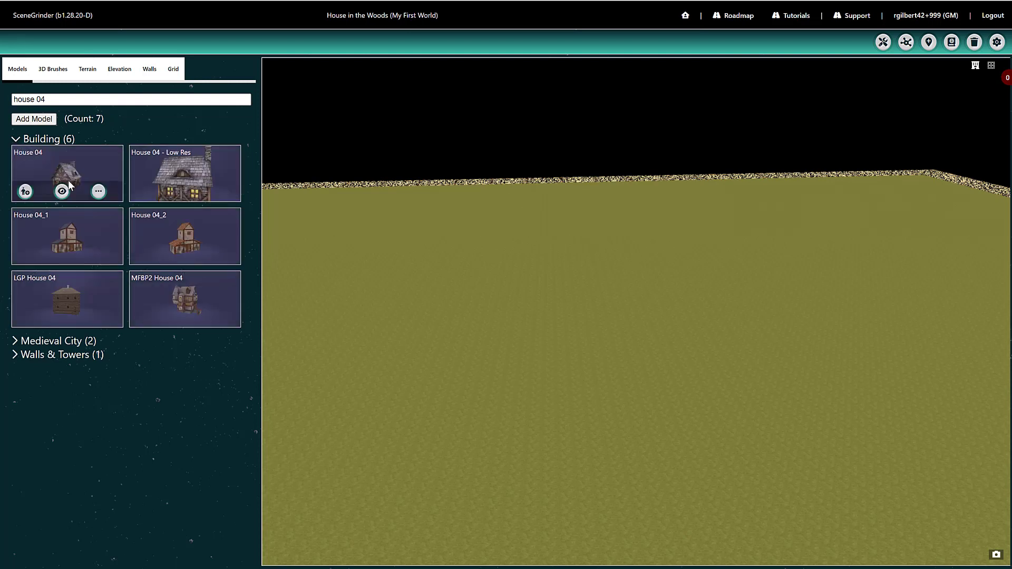
{"action": "left_click", "coordinate": [23, 194]}
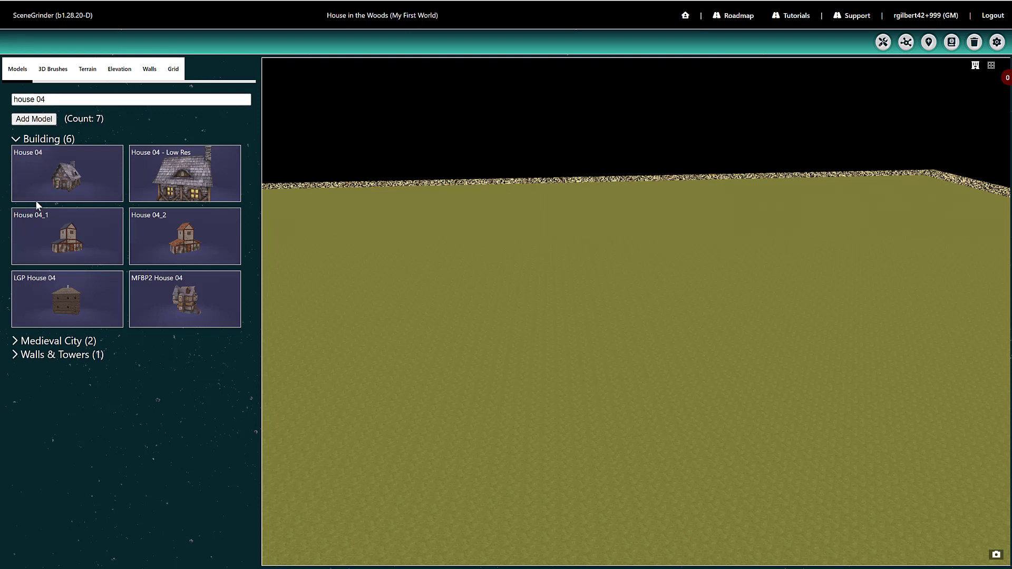
{"action": "mouse_move", "coordinate": [23, 195]}
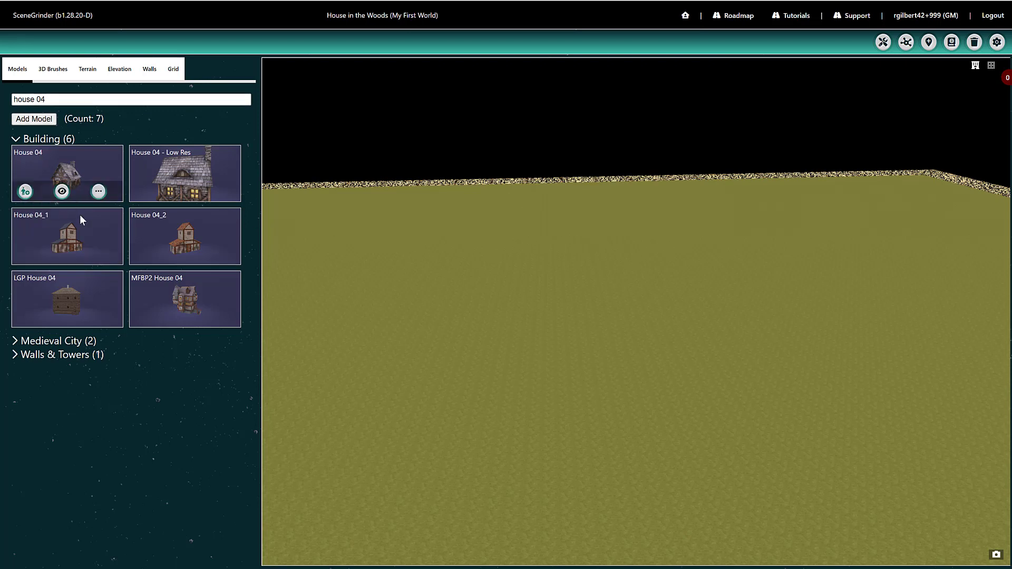
{"action": "left_click", "coordinate": [622, 292]}
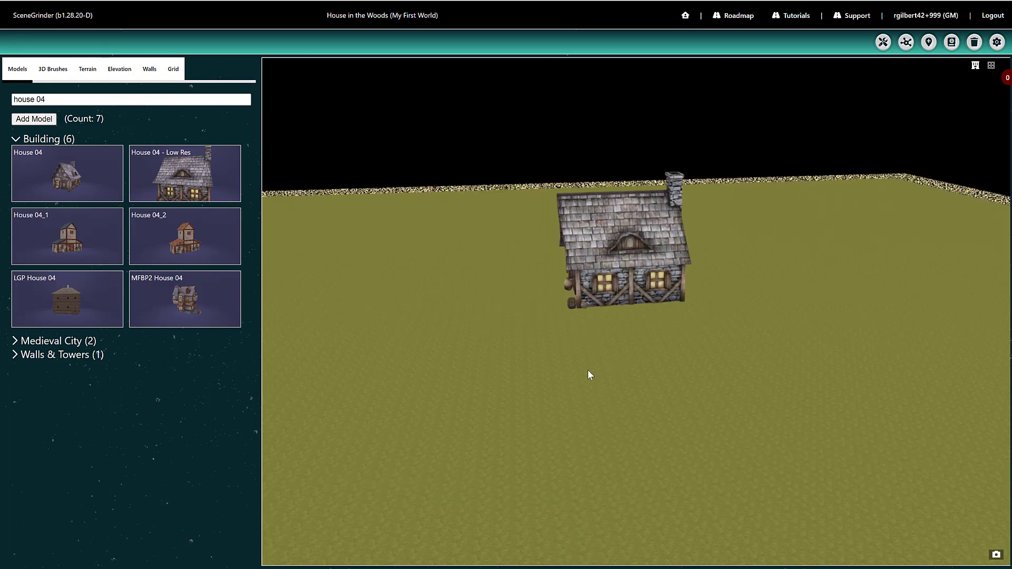
Step: Scale up the placed House 04 model so the cottage stands larger on the map
{"action": "left_click_drag", "start_coordinate": [588, 370], "coordinate": [610, 370]}
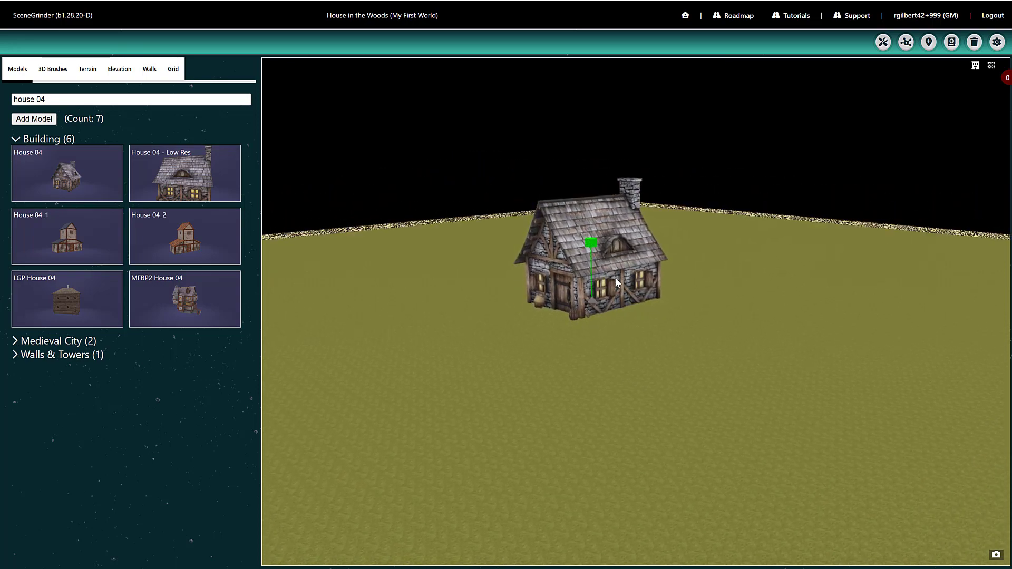
{"action": "left_click_drag", "start_coordinate": [591, 241], "coordinate": [586, 158]}
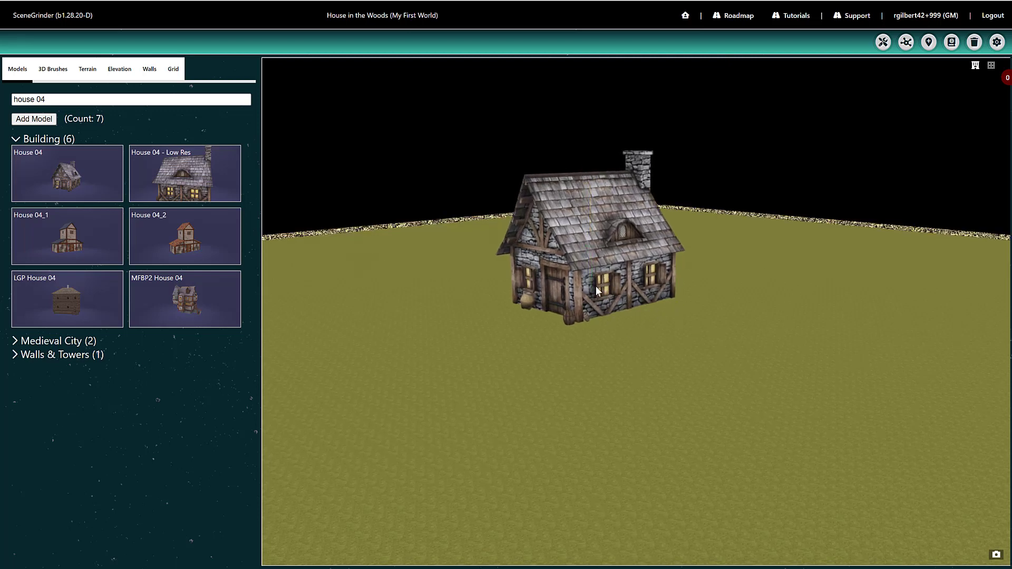
{"action": "left_click_drag", "start_coordinate": [615, 336], "coordinate": [556, 339]}
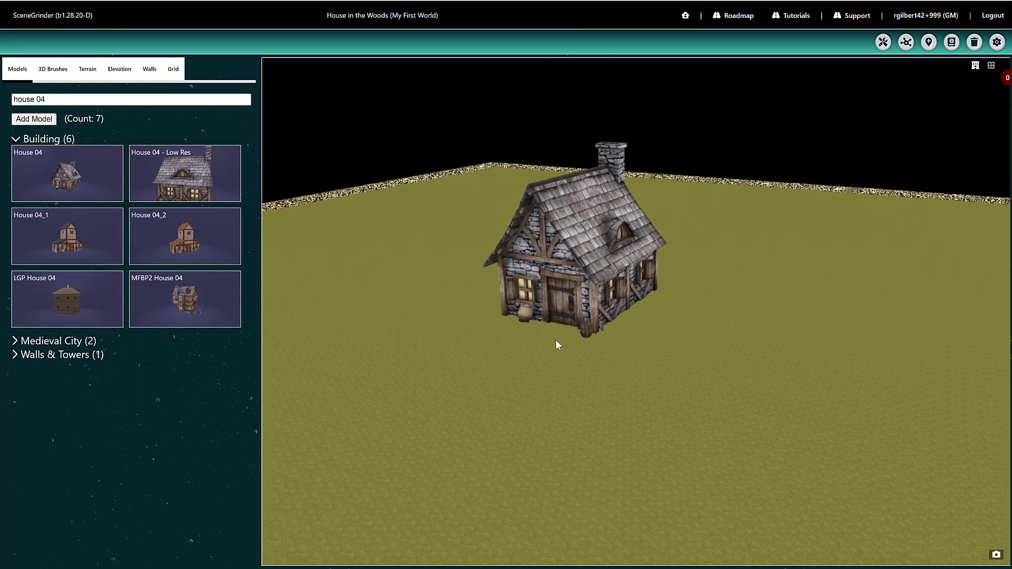
{"action": "scroll", "coordinate": [553, 340], "scroll_direction": "down", "scroll_amount": 5}
{"action": "mouse_move", "coordinate": [41, 151]}
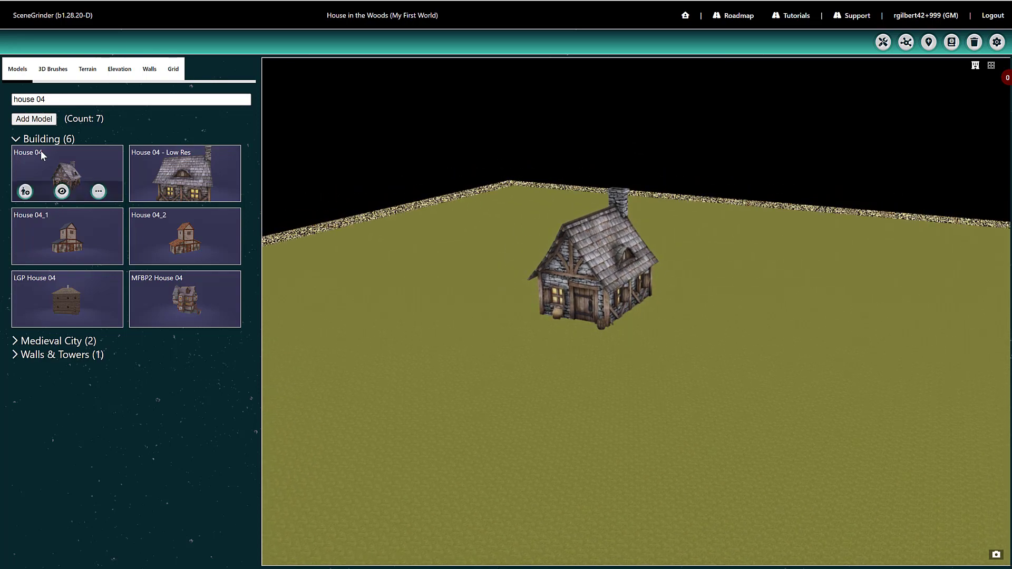
Step: Clear the model search, look through the Aperture models, and collapse the Aperture and Building categories
{"action": "left_click", "coordinate": [60, 98]}
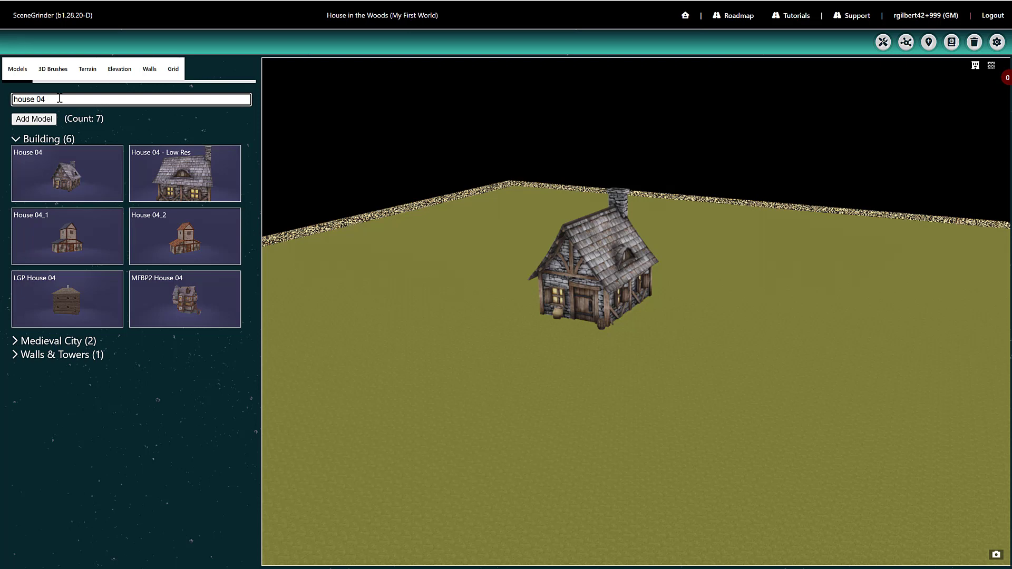
{"action": "key", "text": "BackSpace"}
{"action": "key", "text": "BackSpace"}
{"action": "key", "text": "BackSpace"}
{"action": "key", "text": "BackSpace"}
{"action": "key", "text": "BackSpace"}
{"action": "key", "text": "BackSpace"}
{"action": "key", "text": "BackSpace"}
{"action": "key", "text": "BackSpace"}
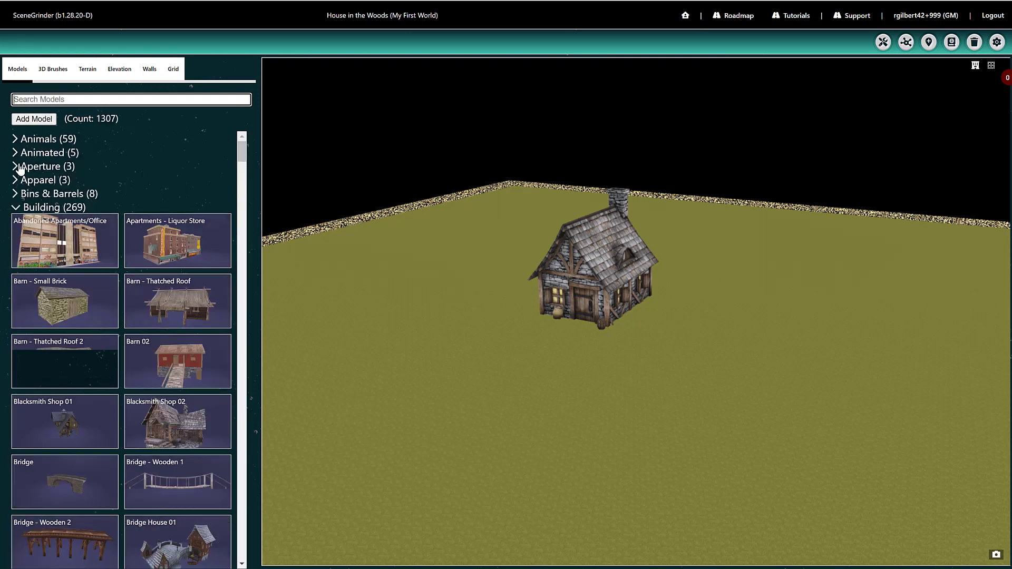
{"action": "left_click", "coordinate": [20, 167]}
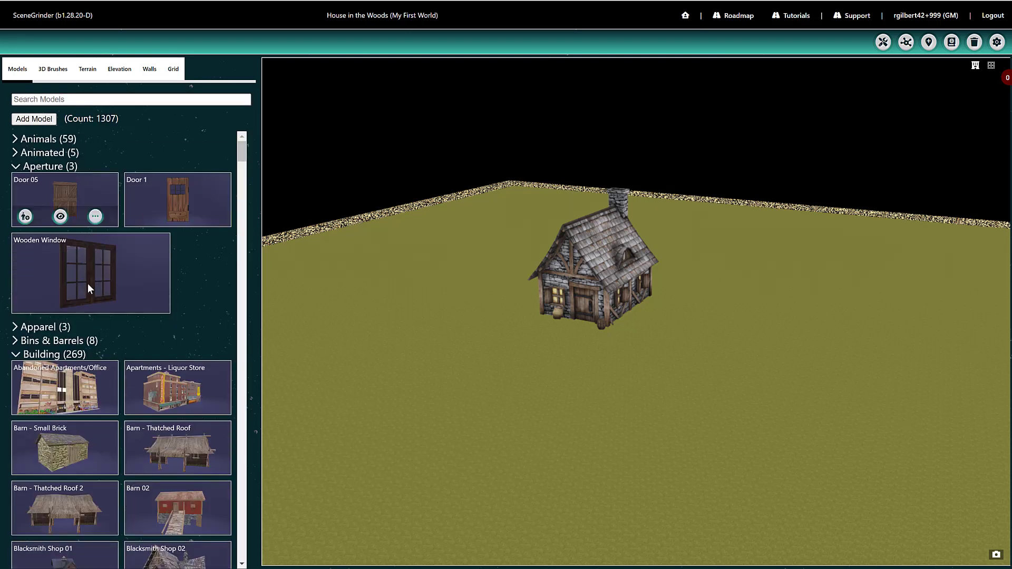
{"action": "left_click", "coordinate": [19, 167]}
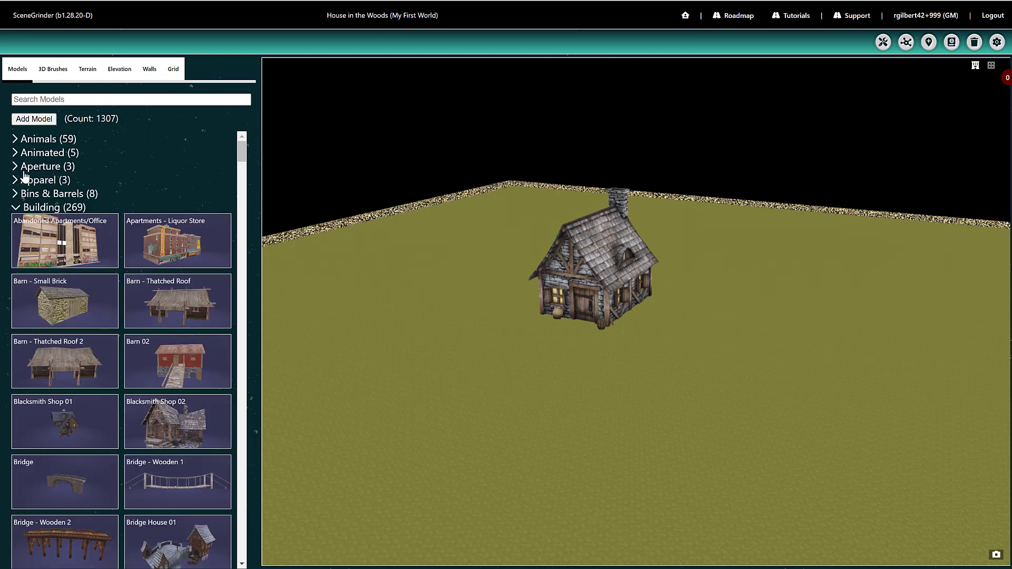
{"action": "left_click", "coordinate": [17, 209]}
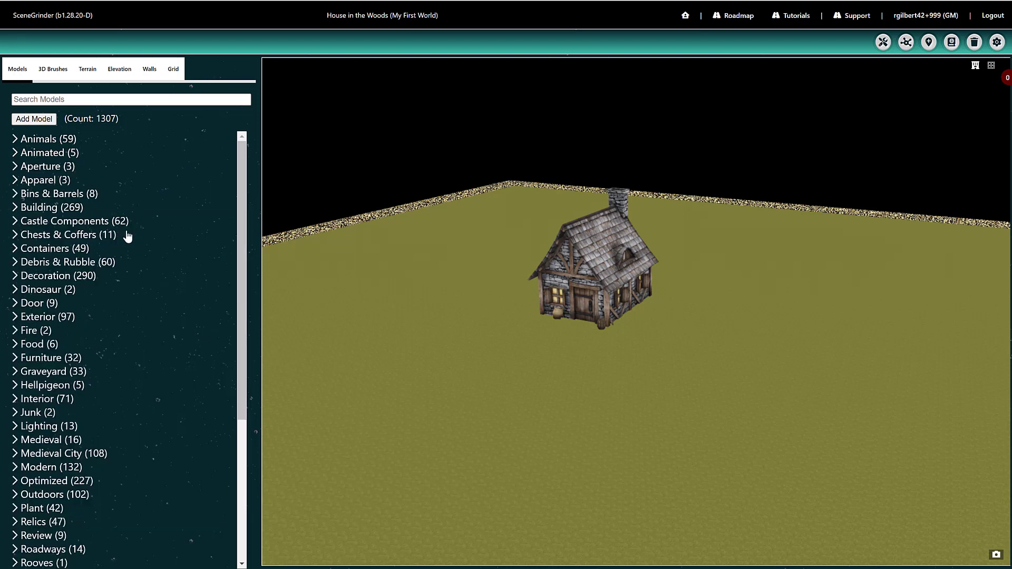
Step: Enable the Trees (Default) 3D brush and paint a ring of trees around the house
{"action": "left_click", "coordinate": [48, 74]}
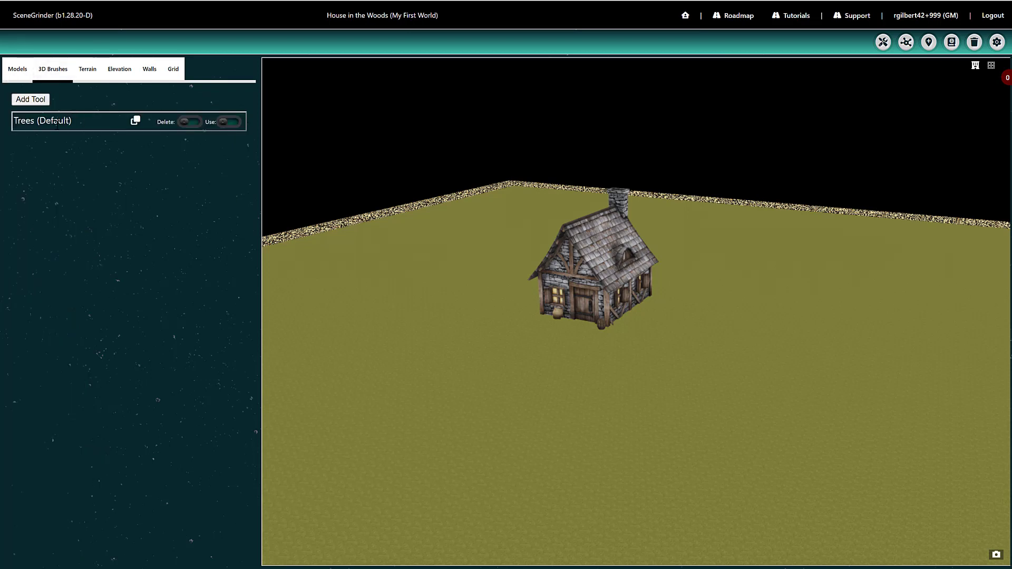
{"action": "left_click", "coordinate": [587, 300]}
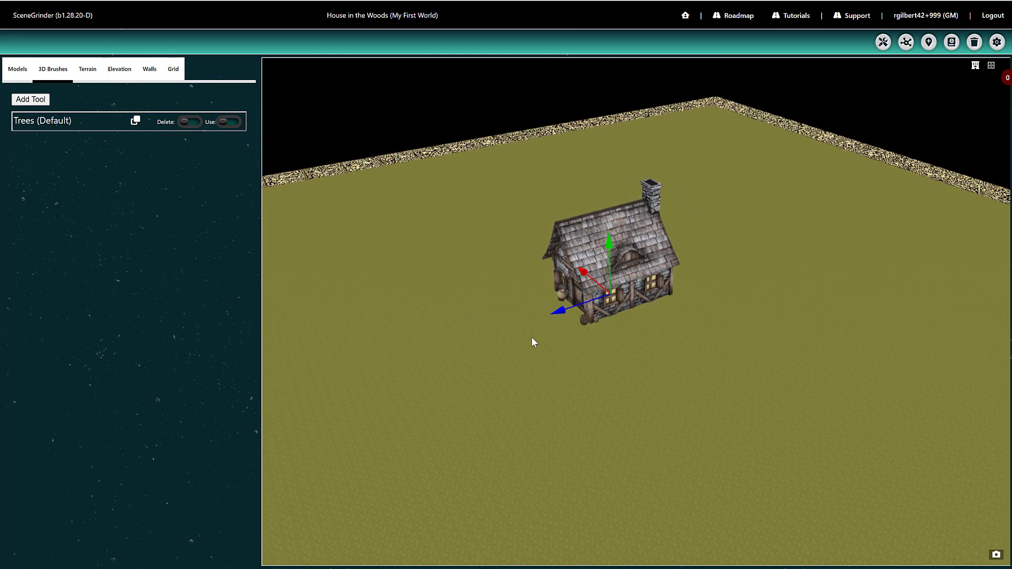
{"action": "scroll", "coordinate": [531, 337], "scroll_direction": "down", "scroll_amount": 3}
{"action": "left_click", "coordinate": [517, 338]}
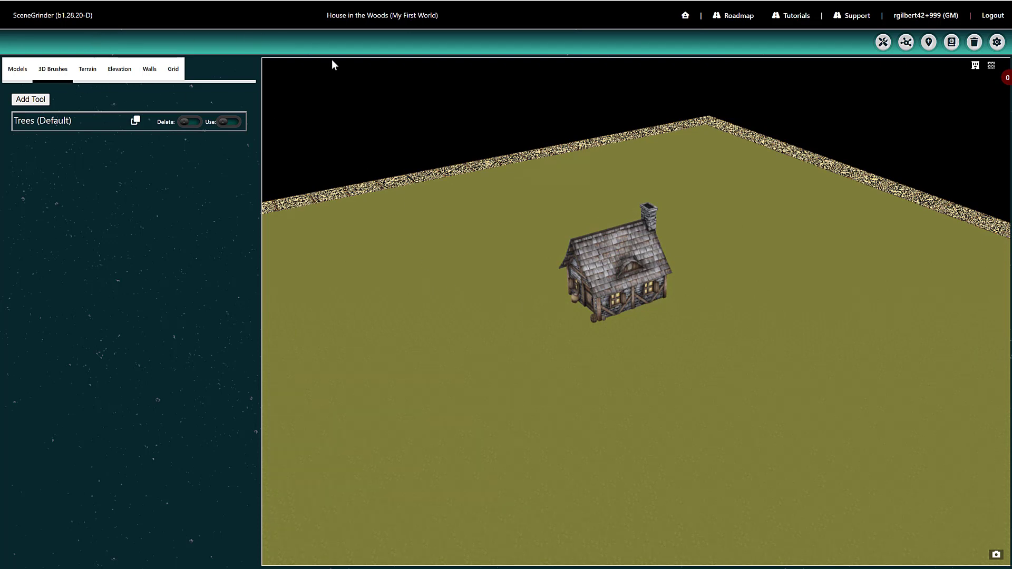
{"action": "left_click", "coordinate": [235, 125]}
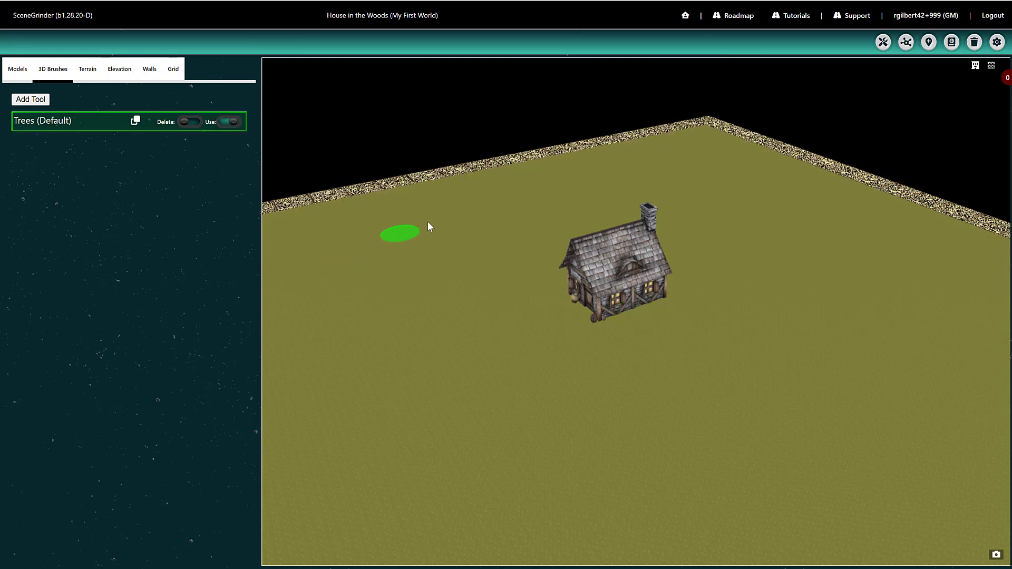
{"action": "mouse_move", "coordinate": [681, 179]}
{"action": "left_mouse_down"}
{"action": "mouse_move", "coordinate": [814, 213]}
{"action": "mouse_move", "coordinate": [890, 307]}
{"action": "mouse_move", "coordinate": [937, 423]}
{"action": "mouse_move", "coordinate": [796, 433]}
{"action": "mouse_move", "coordinate": [822, 261]}
{"action": "mouse_move", "coordinate": [720, 168]}
{"action": "mouse_move", "coordinate": [301, 283]}
{"action": "mouse_move", "coordinate": [410, 433]}
{"action": "mouse_move", "coordinate": [793, 512]}
{"action": "mouse_move", "coordinate": [622, 466]}
{"action": "mouse_move", "coordinate": [370, 481]}
{"action": "mouse_move", "coordinate": [445, 330]}
{"action": "mouse_move", "coordinate": [420, 274]}
{"action": "mouse_move", "coordinate": [357, 282]}
{"action": "left_mouse_up"}
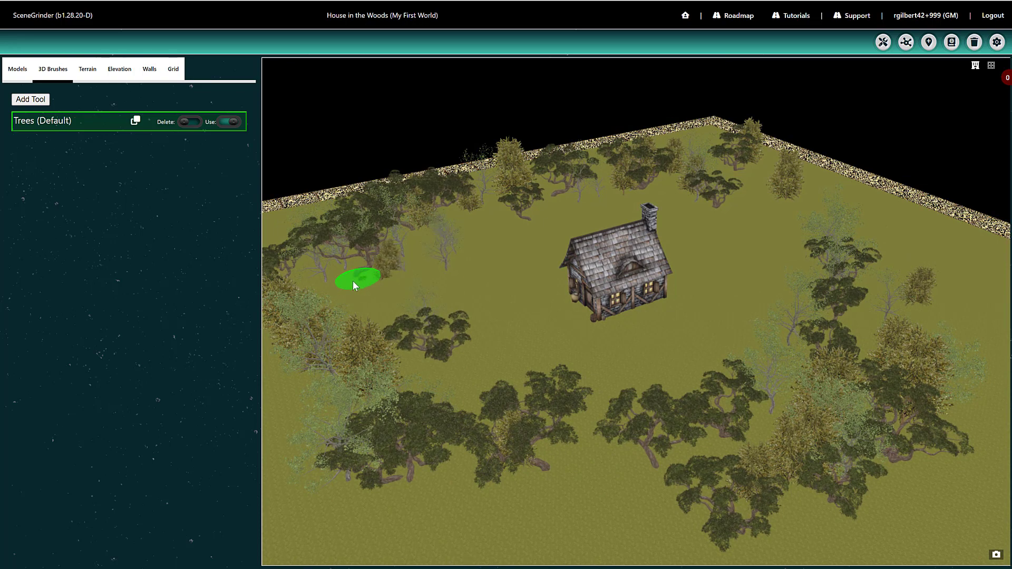
Step: Duplicate the Trees (Default) brush, open the copy's settings, and paint more trees across the outer parts of the map
{"action": "left_click", "coordinate": [135, 121]}
{"action": "left_click", "coordinate": [121, 142]}
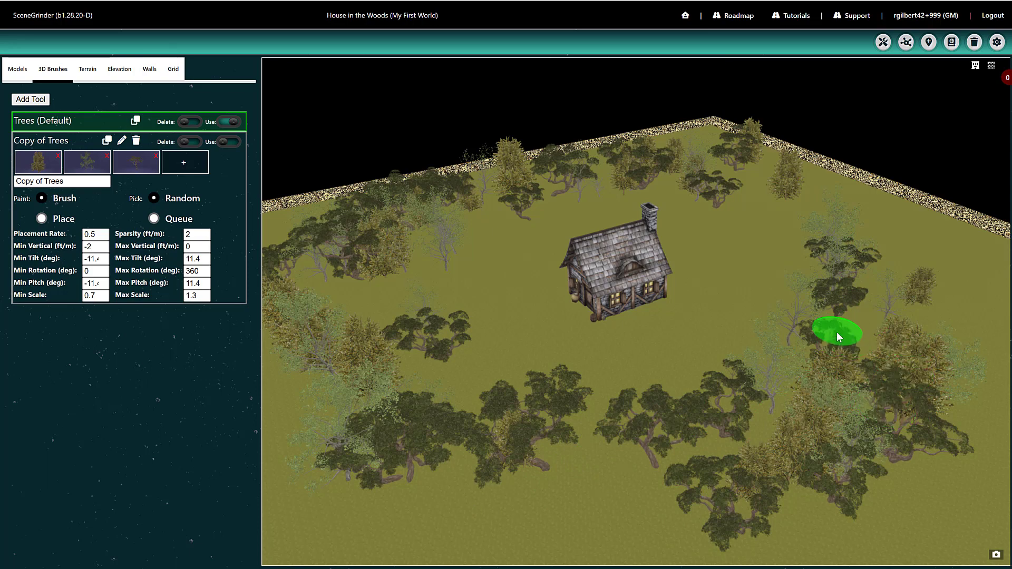
{"action": "scroll", "coordinate": [837, 336], "scroll_direction": "down", "scroll_amount": 3}
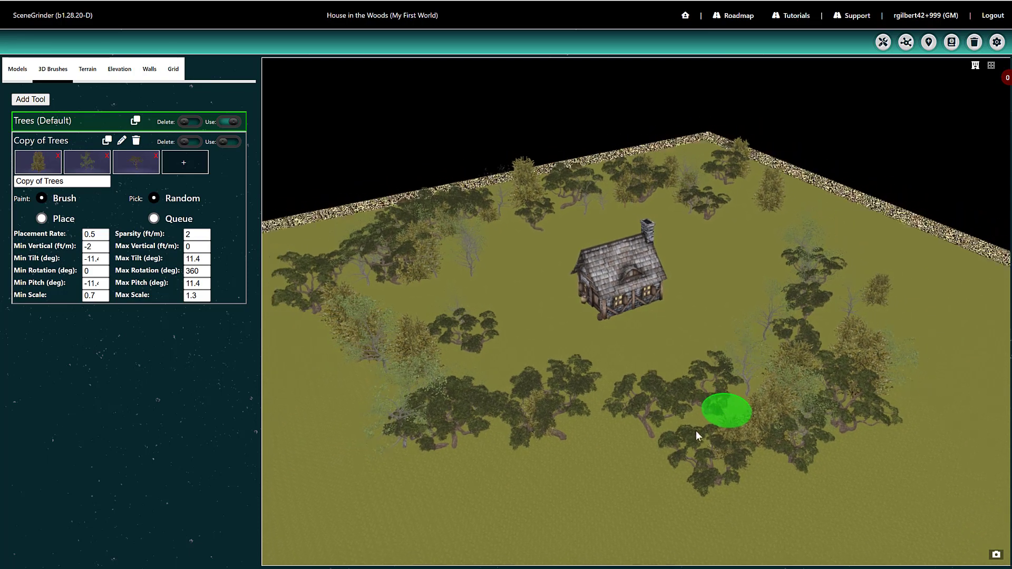
{"action": "mouse_move", "coordinate": [695, 431]}
{"action": "left_mouse_down"}
{"action": "mouse_move", "coordinate": [603, 487]}
{"action": "mouse_move", "coordinate": [357, 450]}
{"action": "mouse_move", "coordinate": [305, 295]}
{"action": "mouse_move", "coordinate": [298, 470]}
{"action": "mouse_move", "coordinate": [501, 553]}
{"action": "mouse_move", "coordinate": [876, 482]}
{"action": "mouse_move", "coordinate": [870, 308]}
{"action": "mouse_move", "coordinate": [767, 196]}
{"action": "mouse_move", "coordinate": [948, 247]}
{"action": "mouse_move", "coordinate": [967, 473]}
{"action": "mouse_move", "coordinate": [839, 507]}
{"action": "mouse_move", "coordinate": [859, 466]}
{"action": "mouse_move", "coordinate": [836, 186]}
{"action": "left_mouse_up"}
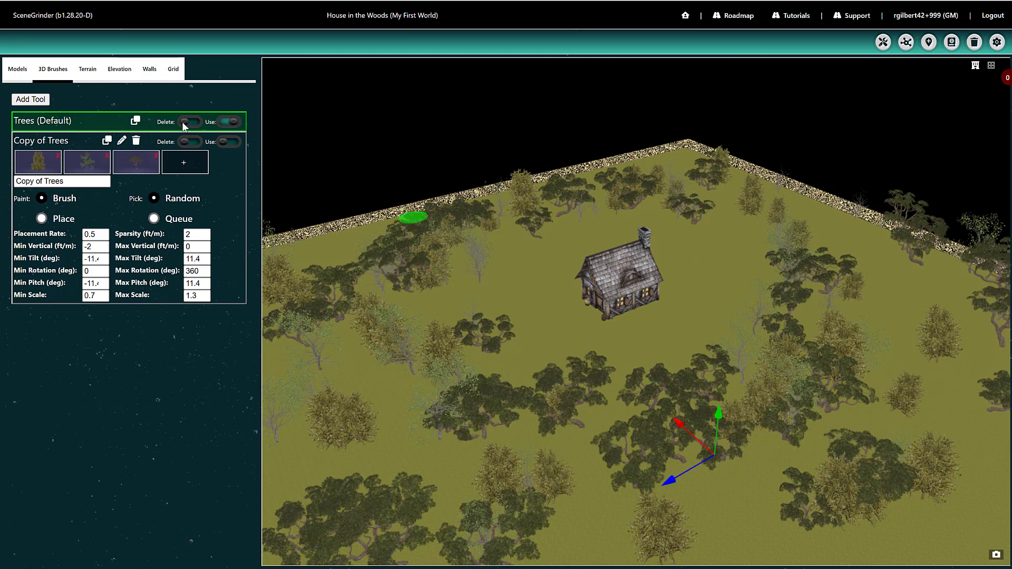
Step: Add a terrain layer using the Forest Ground 01 grass texture
{"action": "left_click", "coordinate": [93, 72]}
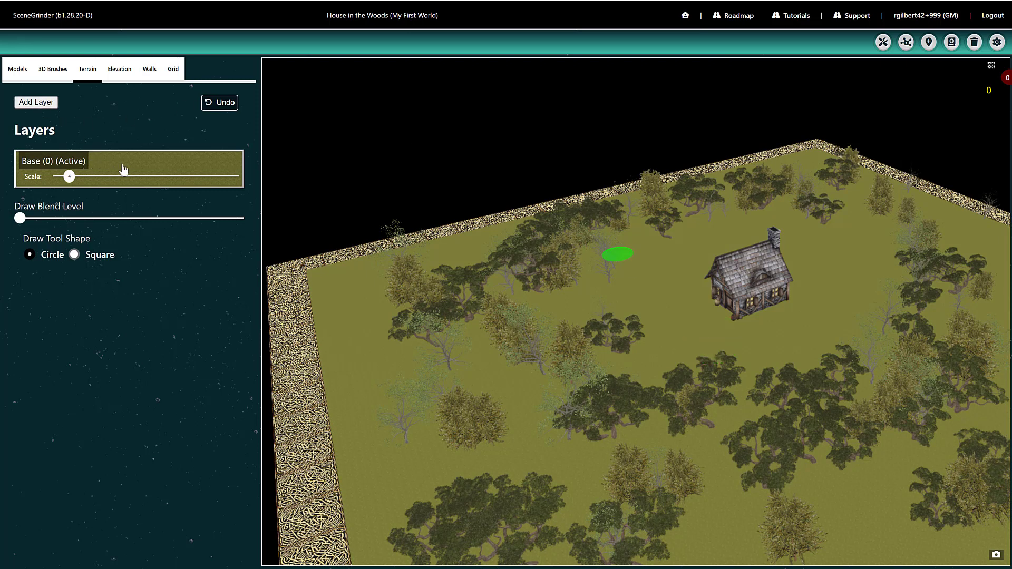
{"action": "left_click", "coordinate": [42, 103]}
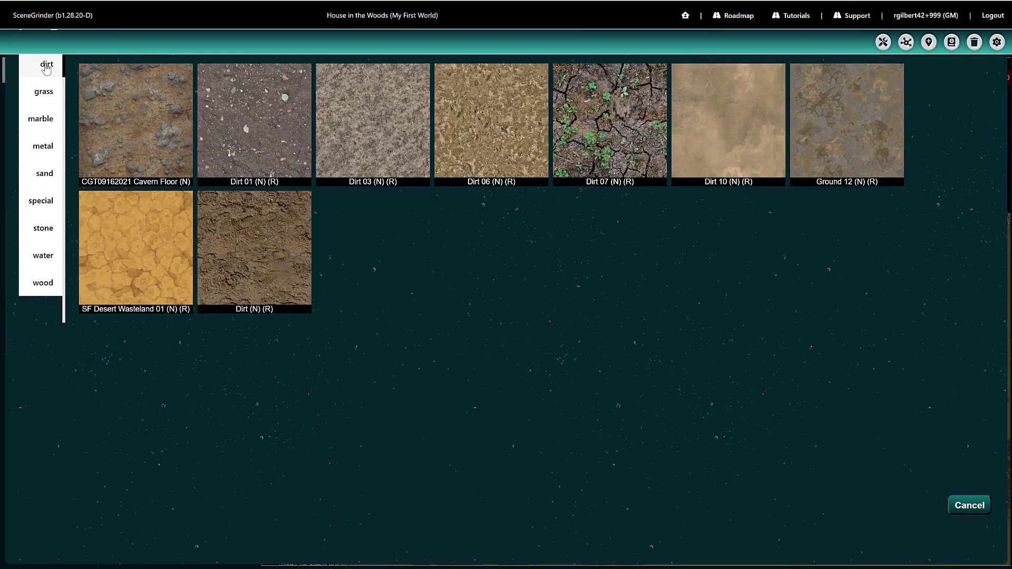
{"action": "left_click", "coordinate": [44, 92]}
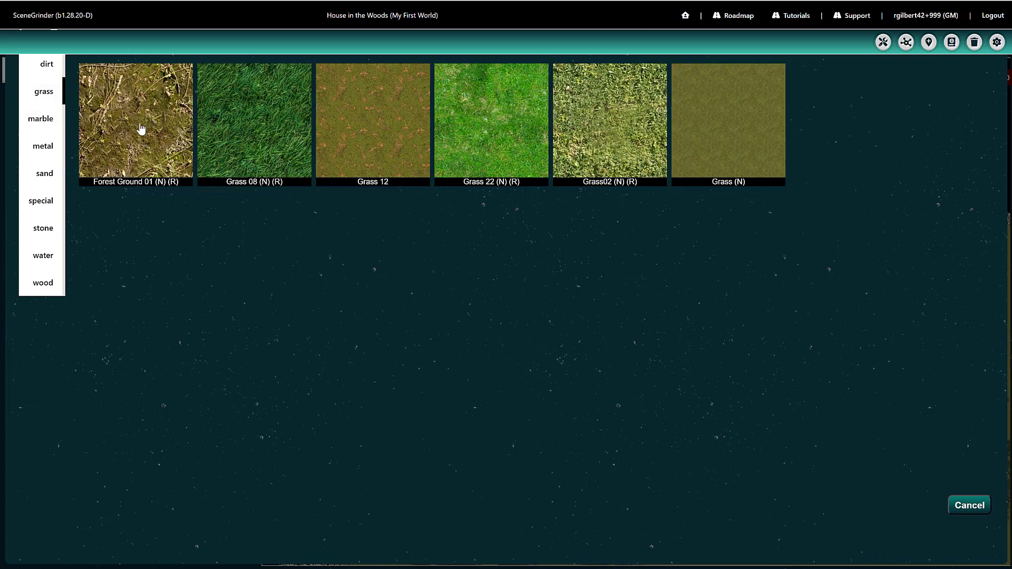
{"action": "left_click", "coordinate": [140, 129]}
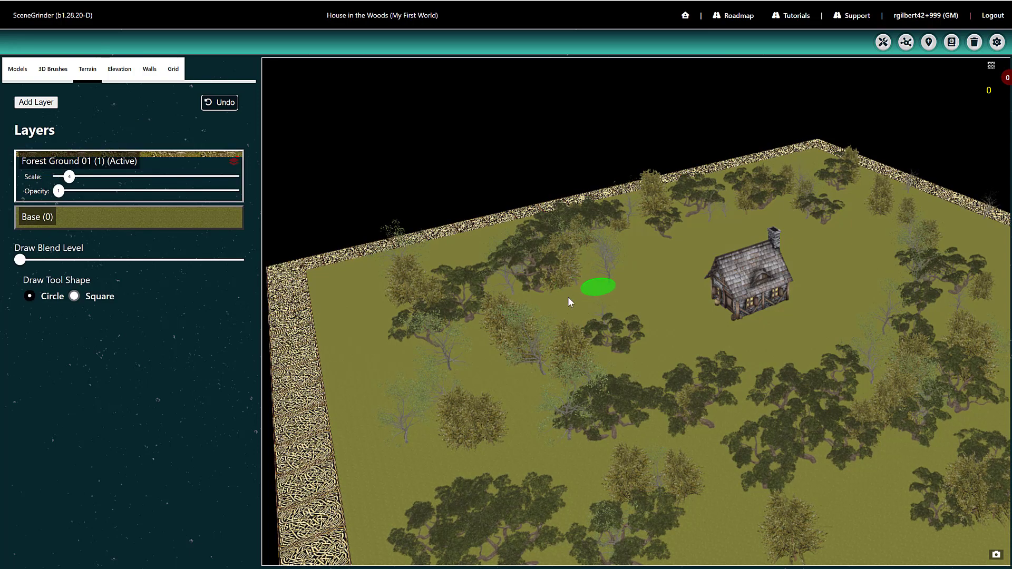
Step: Enlarge the terrain brush and paint Forest Ground 01 beneath the trees beside and behind the house
{"action": "mouse_move", "coordinate": [518, 389]}
{"action": "left_mouse_down"}
{"action": "mouse_move", "coordinate": [495, 350]}
{"action": "mouse_move", "coordinate": [561, 276]}
{"action": "mouse_move", "coordinate": [513, 286]}
{"action": "mouse_move", "coordinate": [474, 363]}
{"action": "mouse_move", "coordinate": [490, 365]}
{"action": "left_mouse_up"}
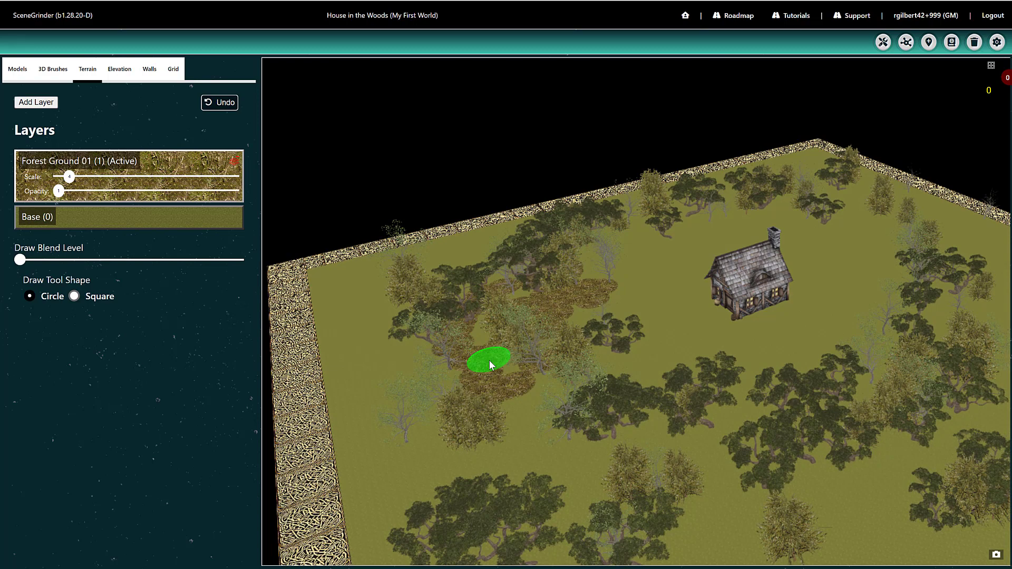
{"action": "scroll", "coordinate": [502, 359], "scroll_direction": "up", "scroll_amount": 5}
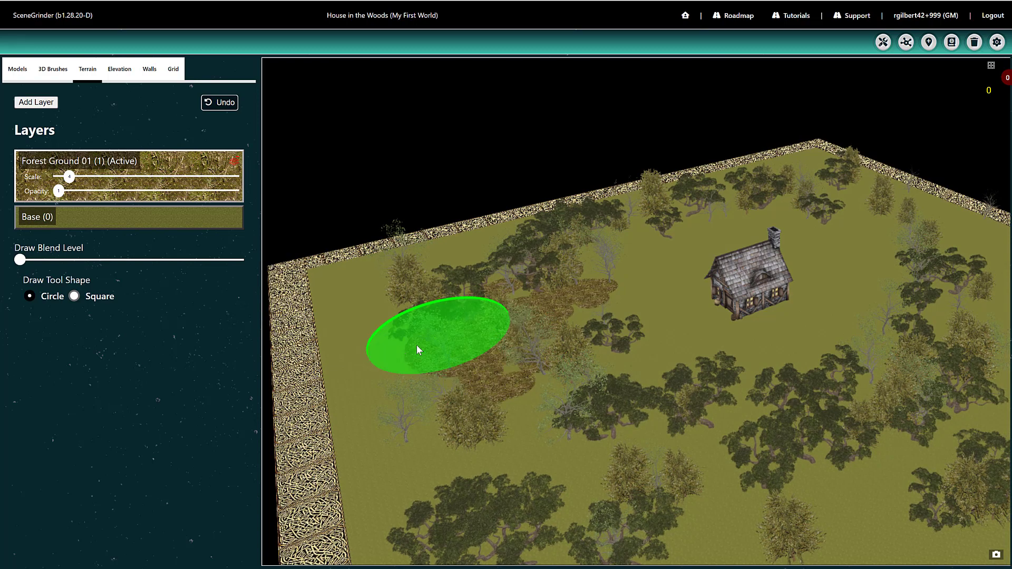
{"action": "mouse_move", "coordinate": [418, 350]}
{"action": "left_mouse_down"}
{"action": "mouse_move", "coordinate": [514, 261]}
{"action": "mouse_move", "coordinate": [798, 203]}
{"action": "mouse_move", "coordinate": [516, 298]}
{"action": "mouse_move", "coordinate": [563, 380]}
{"action": "mouse_move", "coordinate": [585, 357]}
{"action": "mouse_move", "coordinate": [517, 380]}
{"action": "mouse_move", "coordinate": [520, 369]}
{"action": "left_mouse_up"}
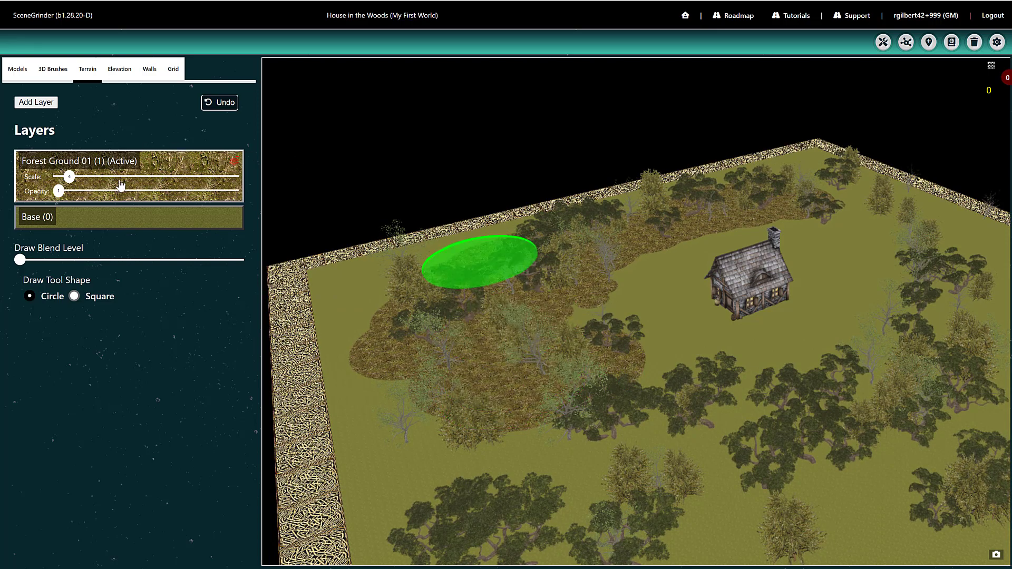
{"action": "scroll", "coordinate": [513, 317], "scroll_direction": "up", "scroll_amount": 5}
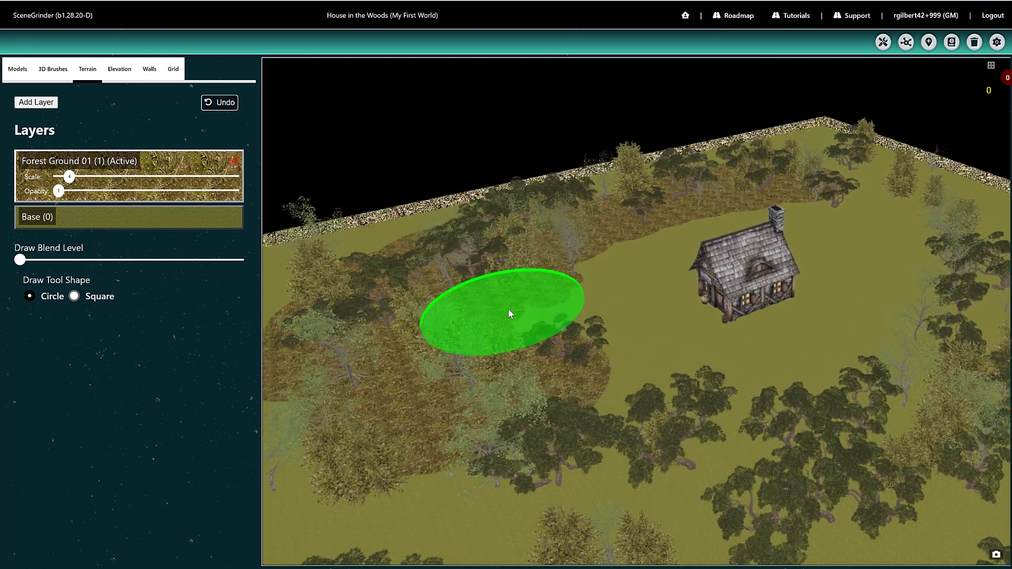
{"action": "scroll", "coordinate": [508, 308], "scroll_direction": "up", "scroll_amount": 5}
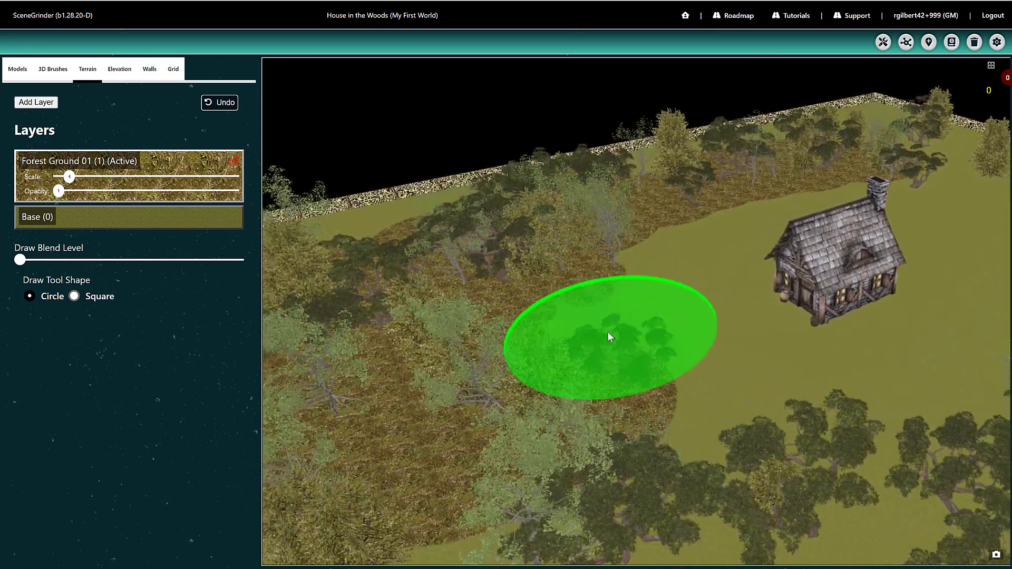
{"action": "scroll", "coordinate": [607, 331], "scroll_direction": "up", "scroll_amount": 5}
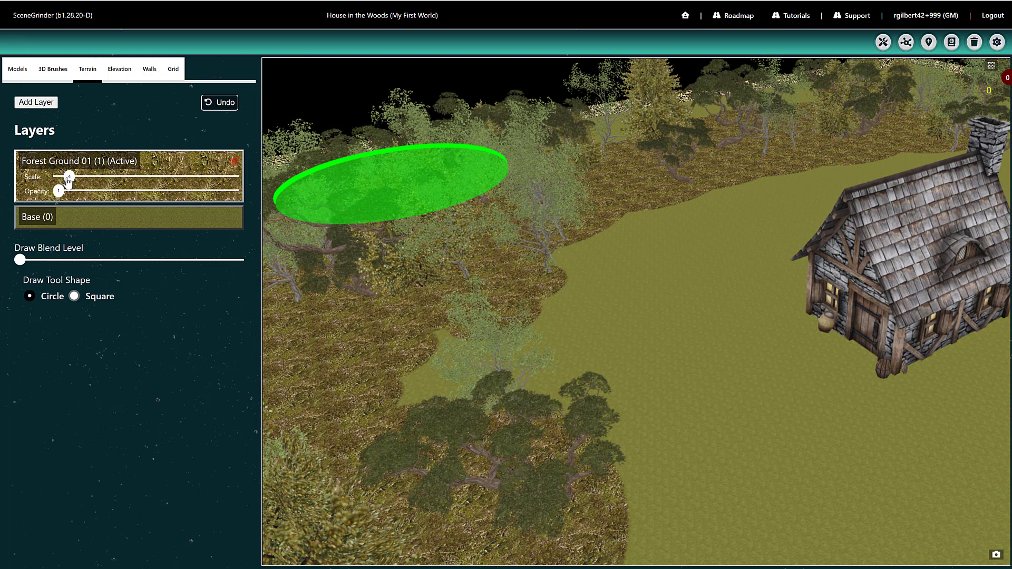
Step: Reduce the texture scale of the Forest Ground 01 terrain layer
{"action": "left_click_drag", "start_coordinate": [68, 181], "coordinate": [57, 202]}
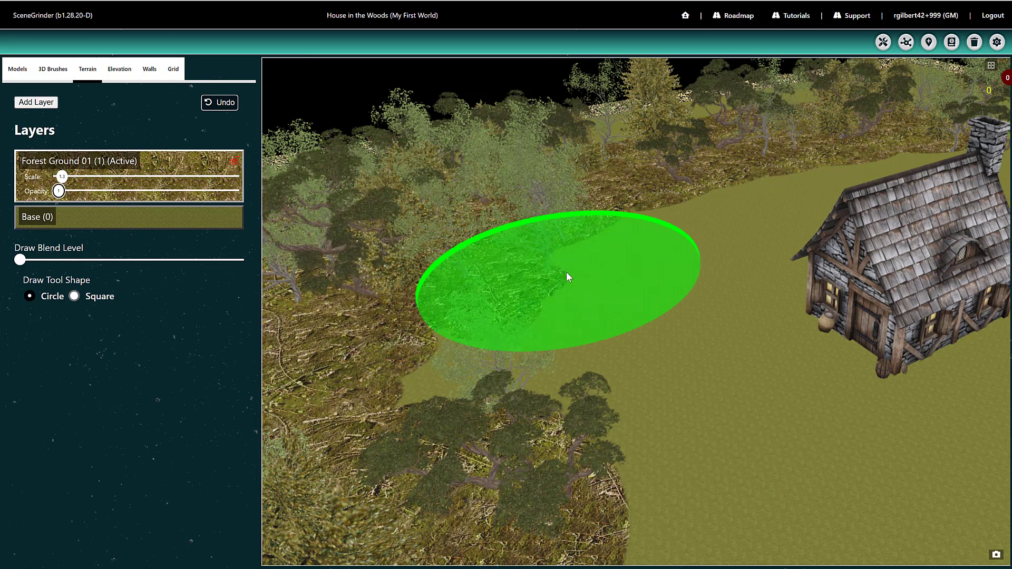
{"action": "scroll", "coordinate": [566, 270], "scroll_direction": "down", "scroll_amount": 6}
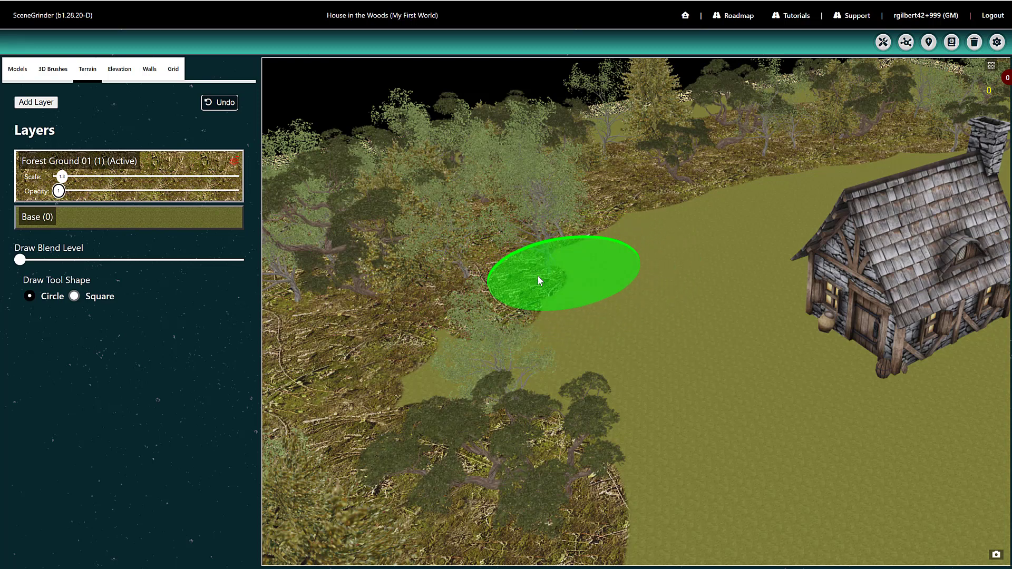
{"action": "key", "text": "w"}
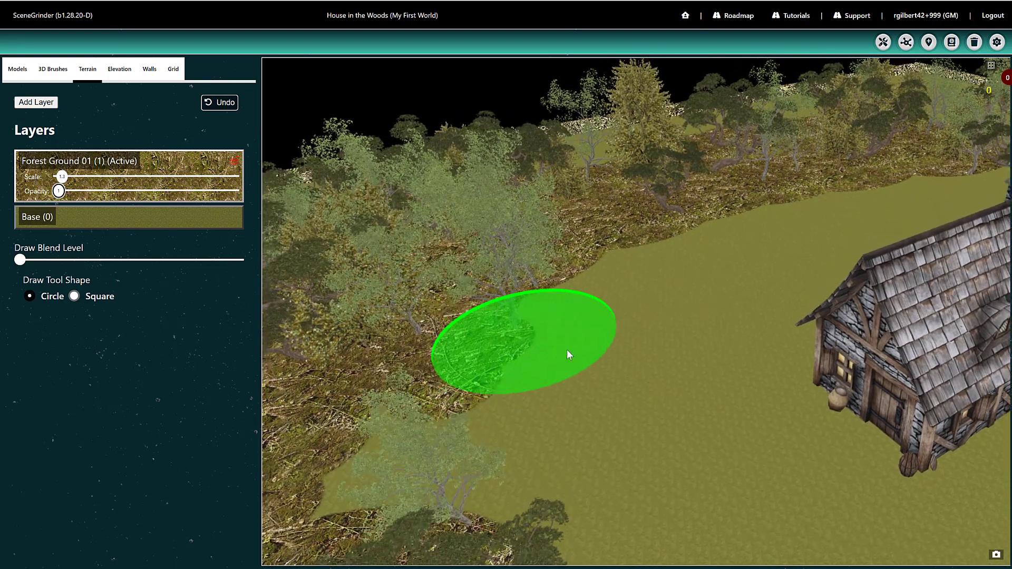
{"action": "scroll", "coordinate": [665, 348], "scroll_direction": "down", "scroll_amount": 3}
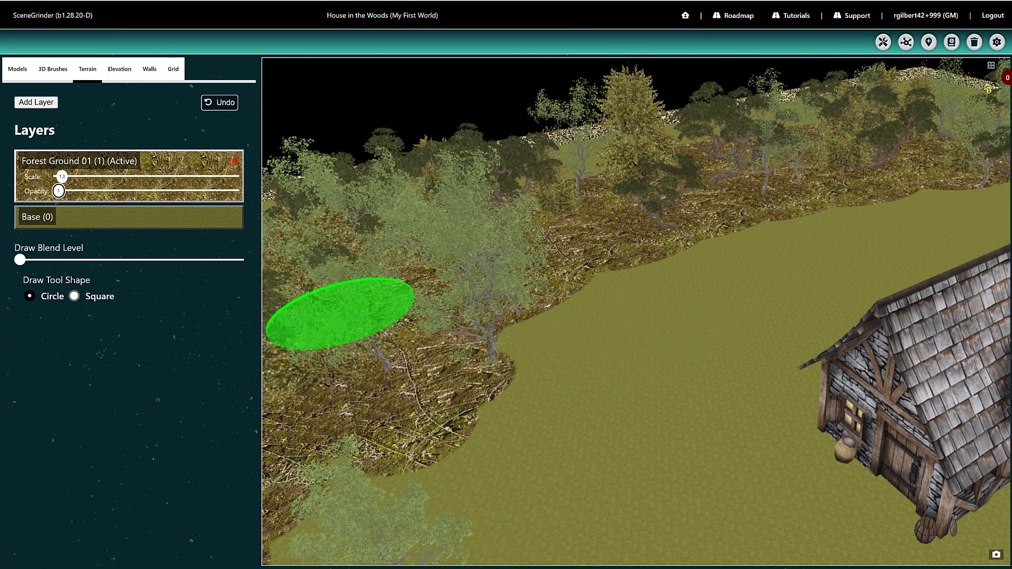
Step: Raise the draw blend level close to its maximum and paint Forest Ground 01 along the clearing's edge to soften the transition
{"action": "left_click", "coordinate": [228, 259]}
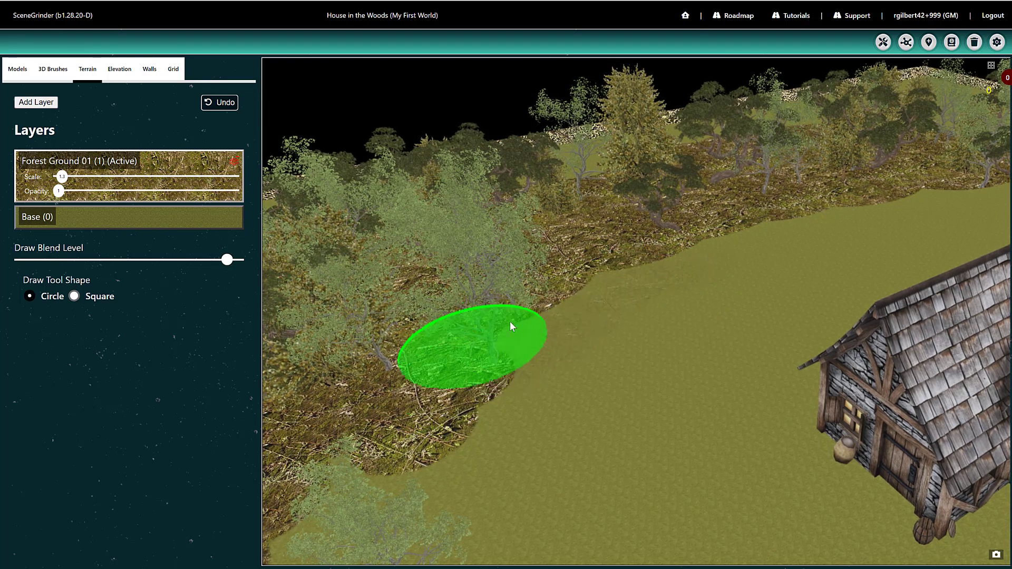
{"action": "mouse_move", "coordinate": [535, 321]}
{"action": "left_mouse_down"}
{"action": "mouse_move", "coordinate": [489, 401]}
{"action": "mouse_move", "coordinate": [624, 267]}
{"action": "mouse_move", "coordinate": [497, 435]}
{"action": "mouse_move", "coordinate": [464, 447]}
{"action": "mouse_move", "coordinate": [527, 309]}
{"action": "mouse_move", "coordinate": [451, 398]}
{"action": "mouse_move", "coordinate": [512, 311]}
{"action": "mouse_move", "coordinate": [481, 428]}
{"action": "mouse_move", "coordinate": [499, 368]}
{"action": "mouse_move", "coordinate": [524, 383]}
{"action": "mouse_move", "coordinate": [497, 422]}
{"action": "mouse_move", "coordinate": [625, 458]}
{"action": "mouse_move", "coordinate": [573, 329]}
{"action": "mouse_move", "coordinate": [617, 446]}
{"action": "mouse_move", "coordinate": [695, 281]}
{"action": "mouse_move", "coordinate": [573, 272]}
{"action": "mouse_move", "coordinate": [695, 241]}
{"action": "mouse_move", "coordinate": [560, 295]}
{"action": "left_mouse_up"}
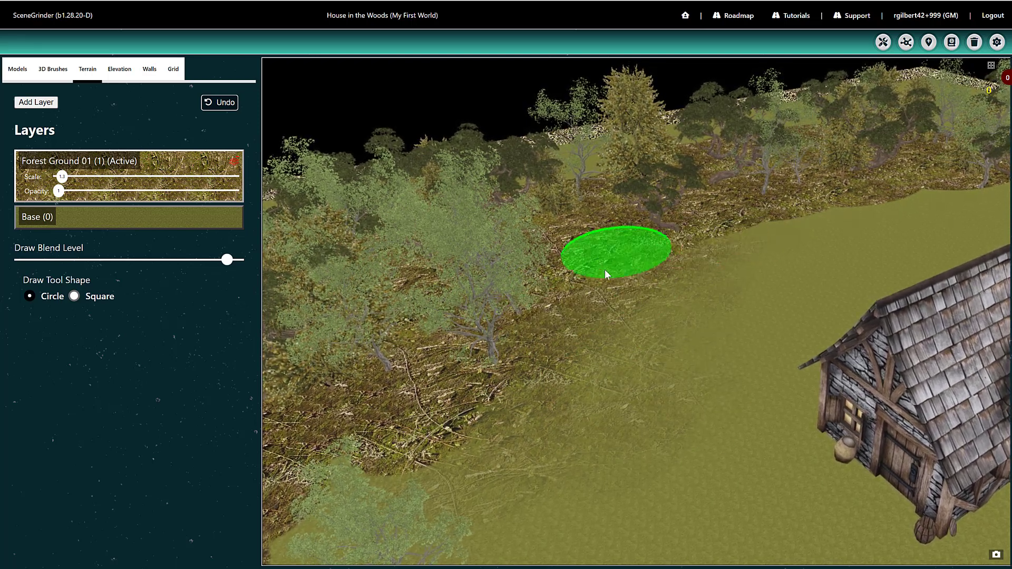
{"action": "scroll", "coordinate": [691, 269], "scroll_direction": "down", "scroll_amount": 5}
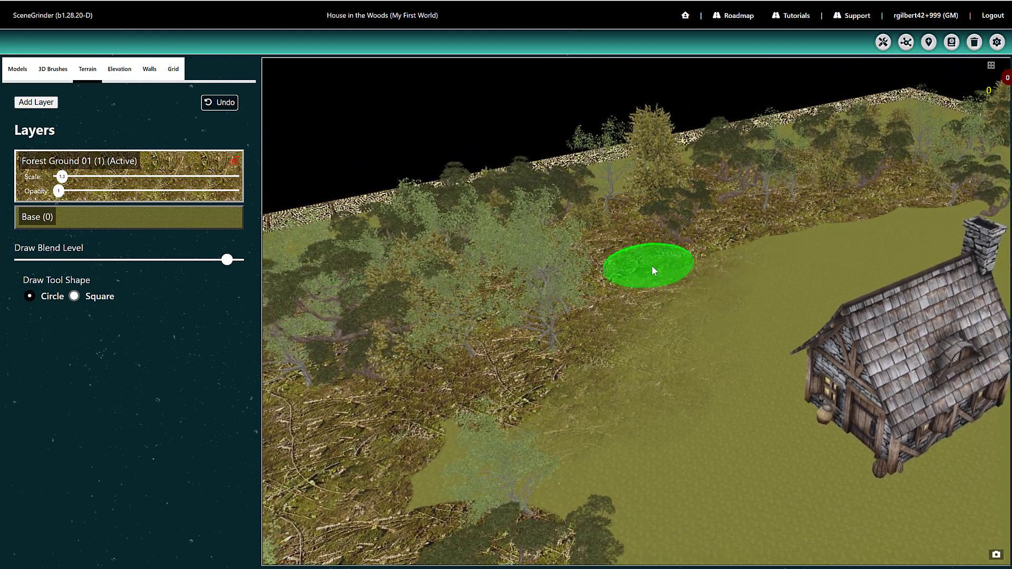
{"action": "scroll", "coordinate": [622, 272], "scroll_direction": "down", "scroll_amount": 2}
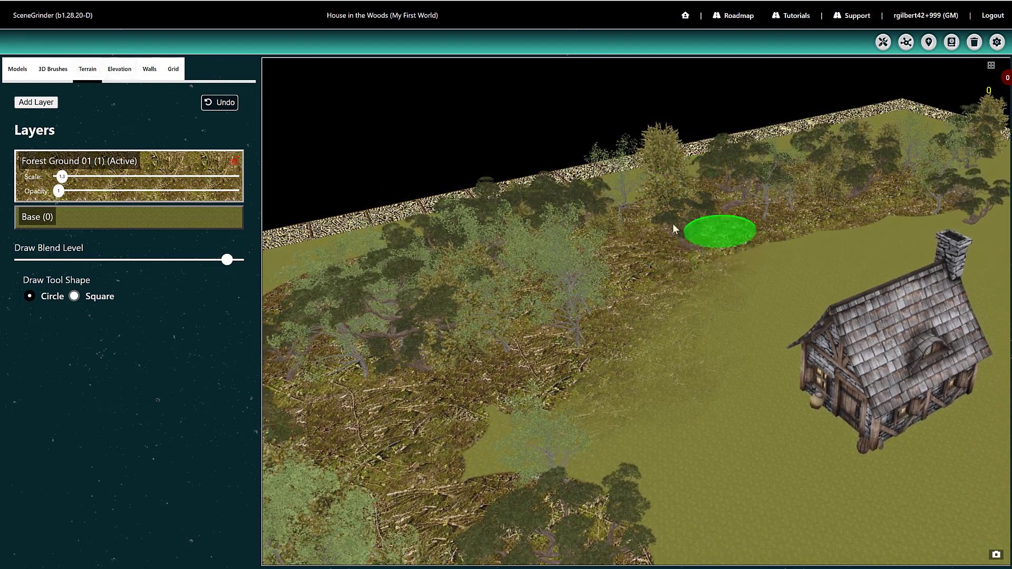
Step: Try raising the ground along the edge of the woods with Plateau falloff at a target height of 20, and undo it
{"action": "left_click", "coordinate": [120, 71]}
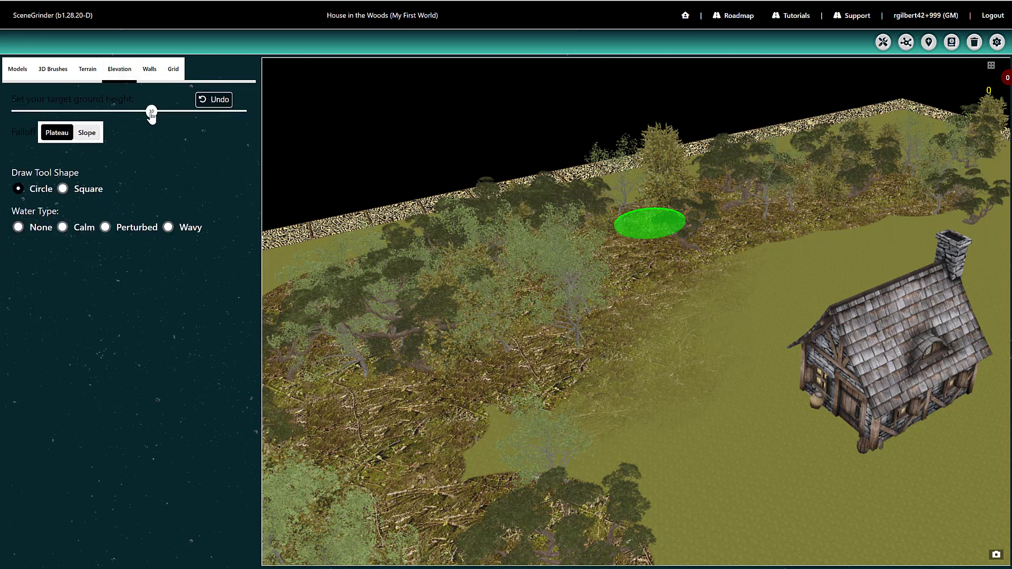
{"action": "left_click_drag", "start_coordinate": [154, 118], "coordinate": [175, 121]}
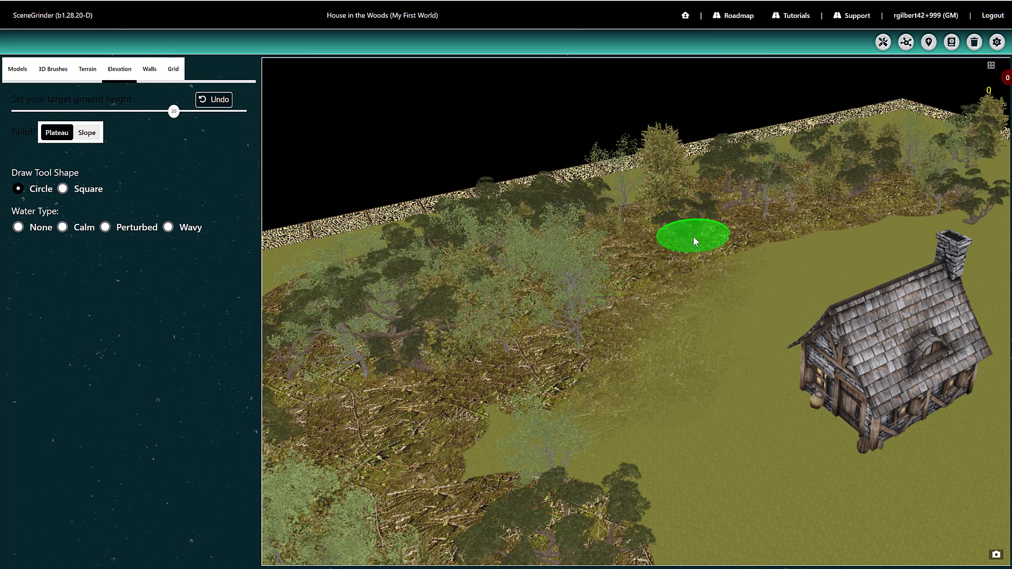
{"action": "left_click_drag", "start_coordinate": [694, 236], "coordinate": [673, 248]}
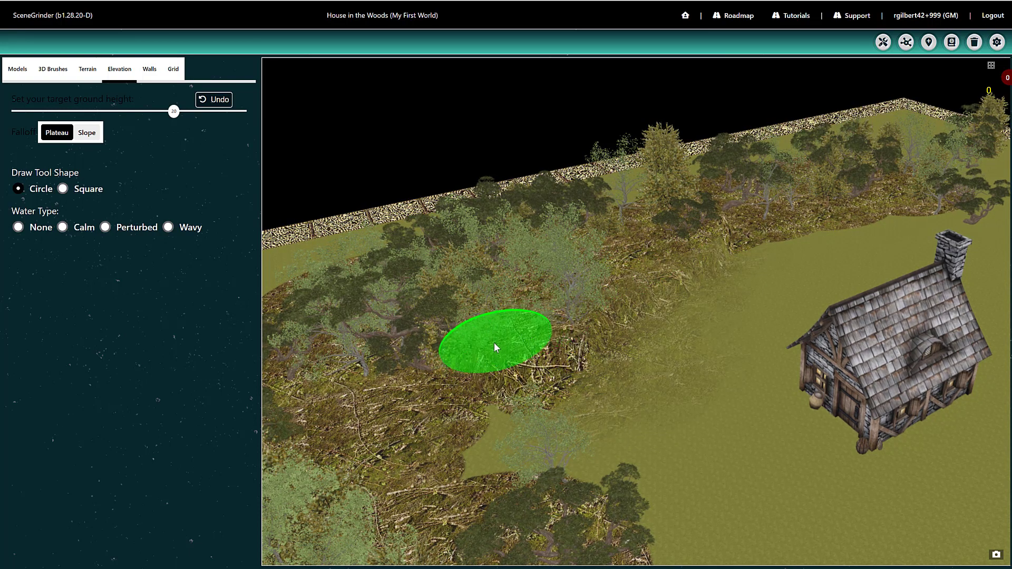
{"action": "scroll", "coordinate": [662, 360], "scroll_direction": "up", "scroll_amount": 6}
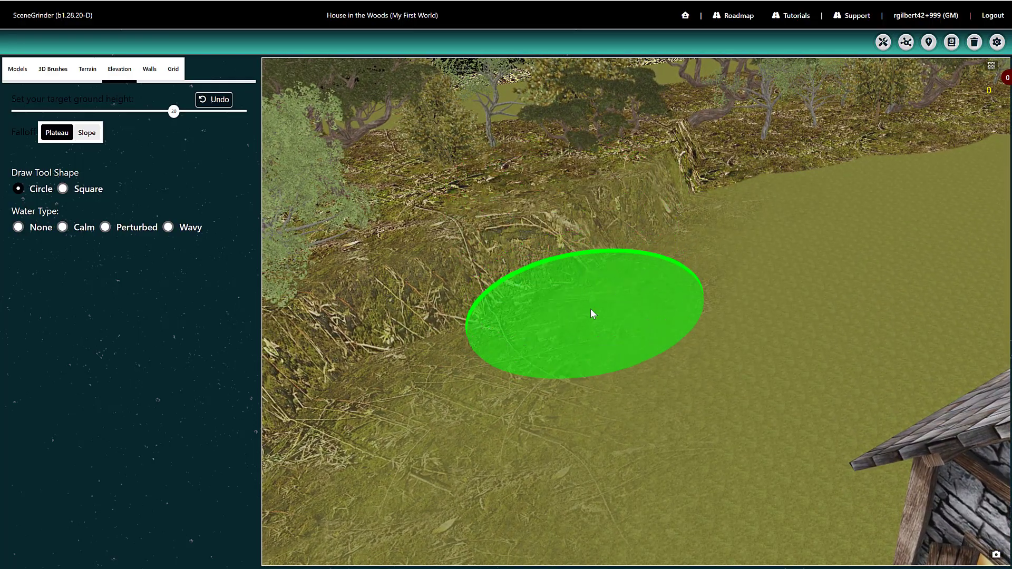
{"action": "scroll", "coordinate": [508, 217], "scroll_direction": "down", "scroll_amount": 3}
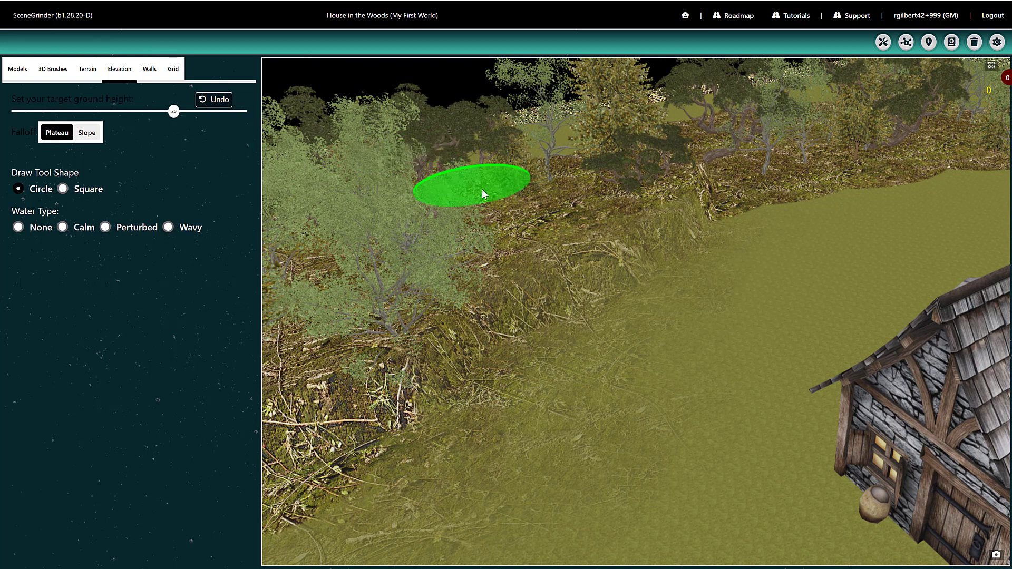
{"action": "left_click", "coordinate": [220, 102]}
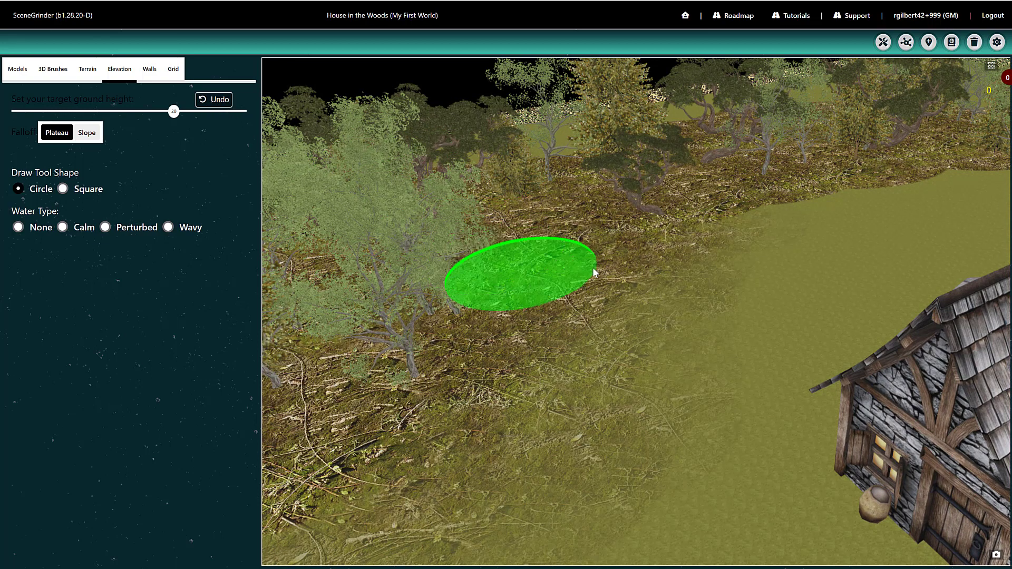
Step: Raise sloping hills along the edge of the woods using Slope falloff, Increase and a target ground height of 31
{"action": "left_click", "coordinate": [88, 133]}
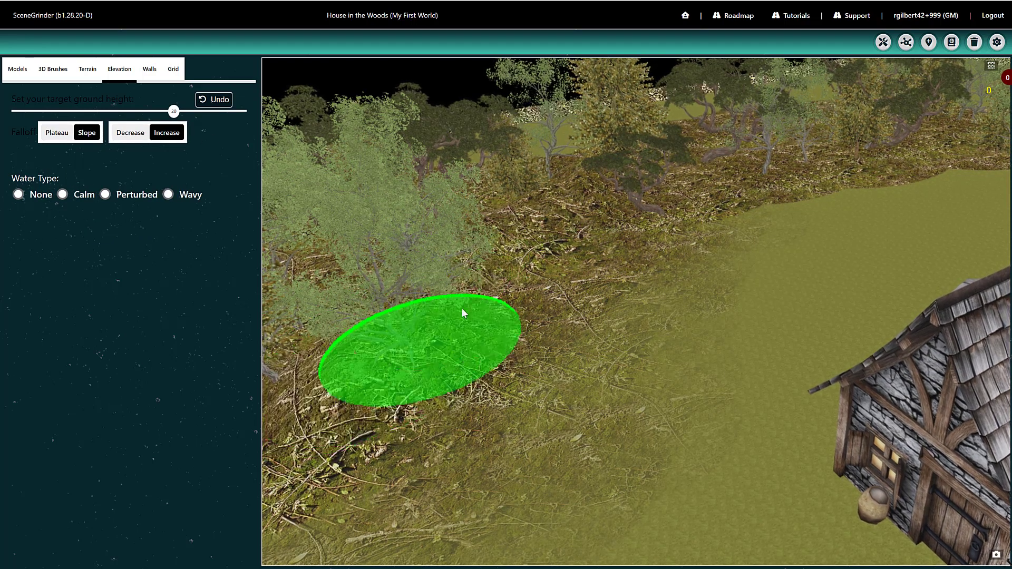
{"action": "left_click_drag", "start_coordinate": [174, 112], "coordinate": [196, 112]}
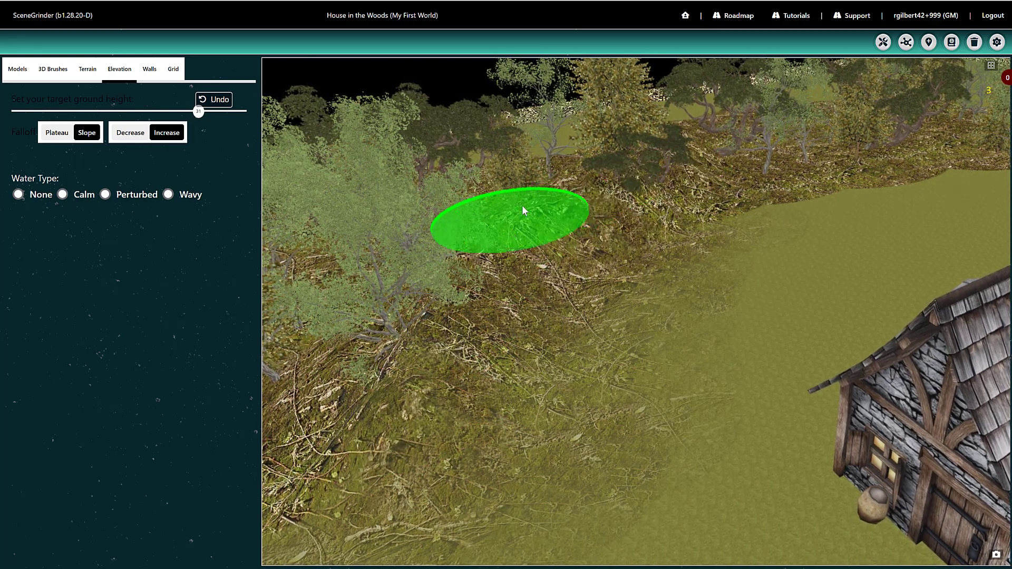
{"action": "scroll", "coordinate": [628, 217], "scroll_direction": "up", "scroll_amount": 1}
{"action": "scroll", "coordinate": [624, 217], "scroll_direction": "up", "scroll_amount": 10}
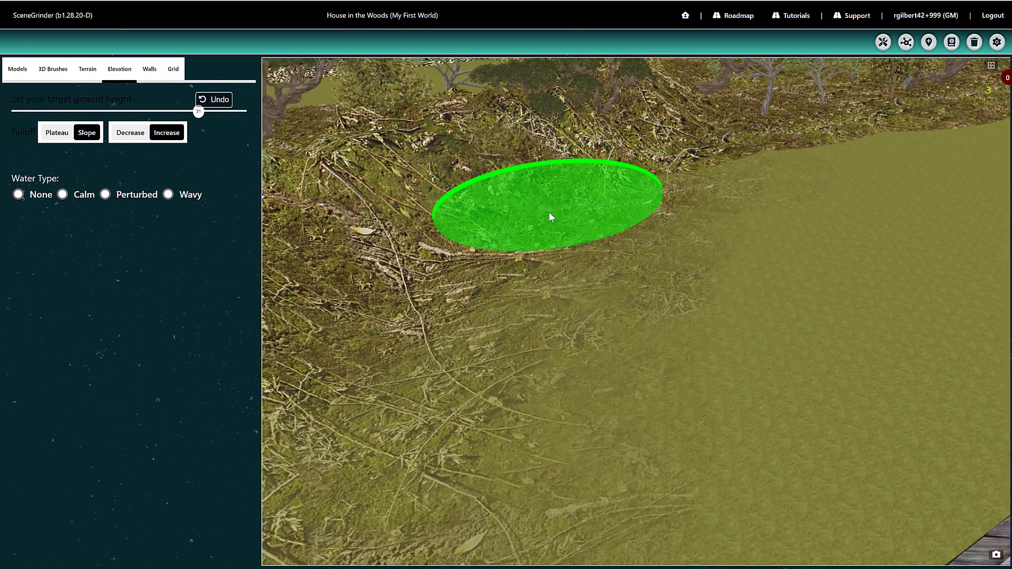
{"action": "left_click", "coordinate": [410, 124]}
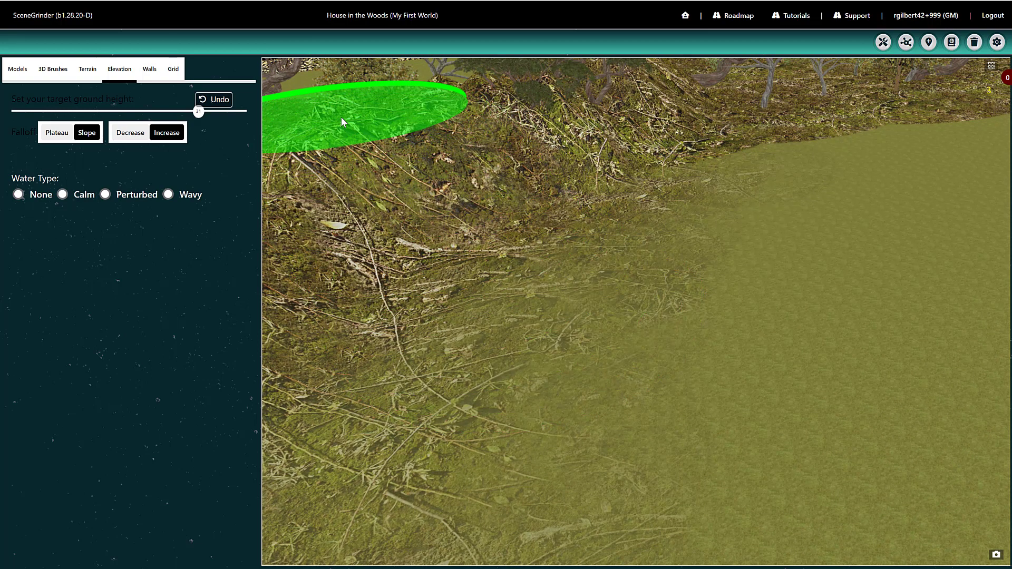
{"action": "scroll", "coordinate": [457, 241], "scroll_direction": "down", "scroll_amount": 5}
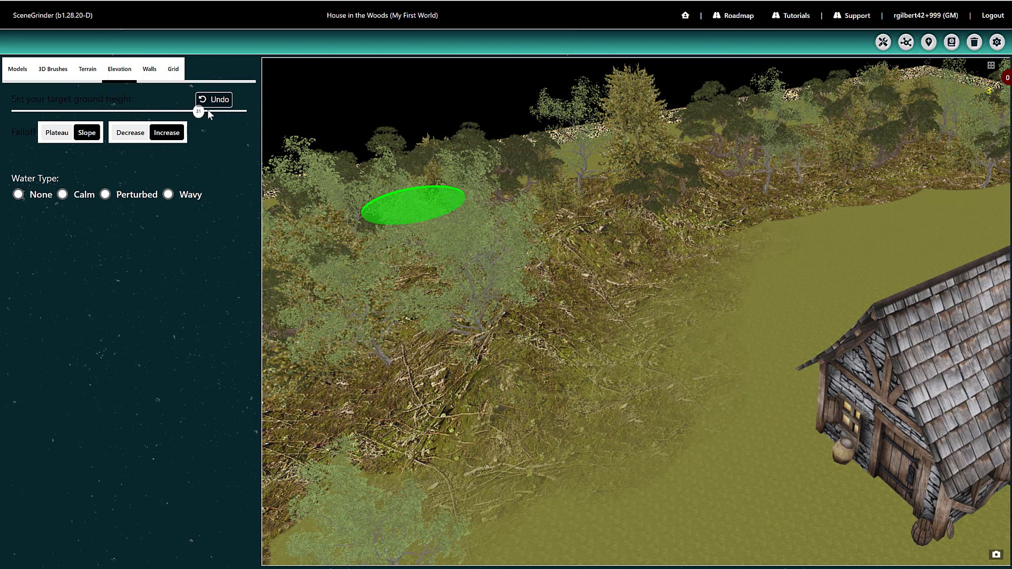
Step: Carve a sloped depression between the woods and the house with a below-zero target height, and add Calm water at level -1
{"action": "left_click_drag", "start_coordinate": [199, 112], "coordinate": [111, 112]}
{"action": "left_click", "coordinate": [130, 132]}
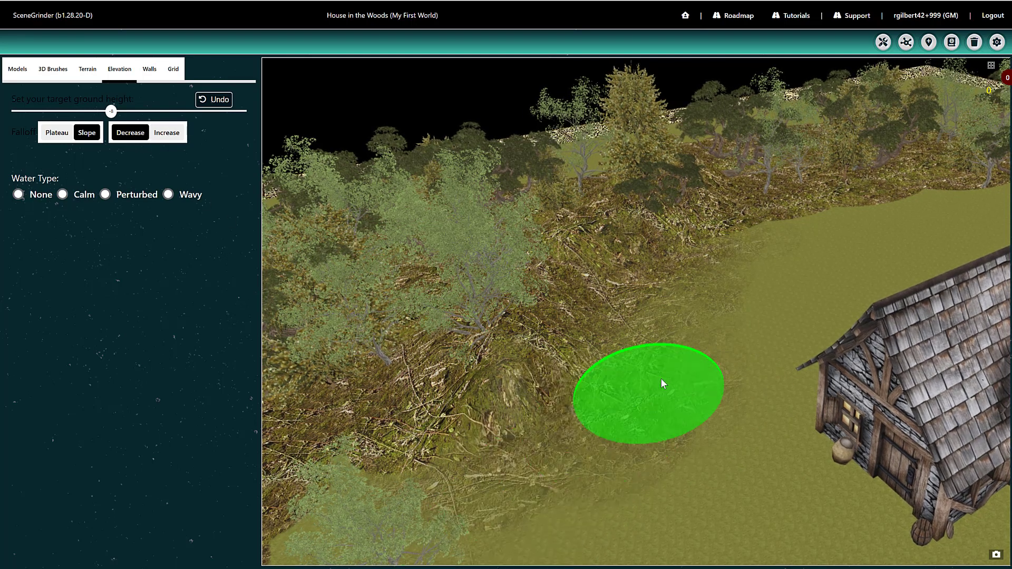
{"action": "left_click", "coordinate": [62, 195]}
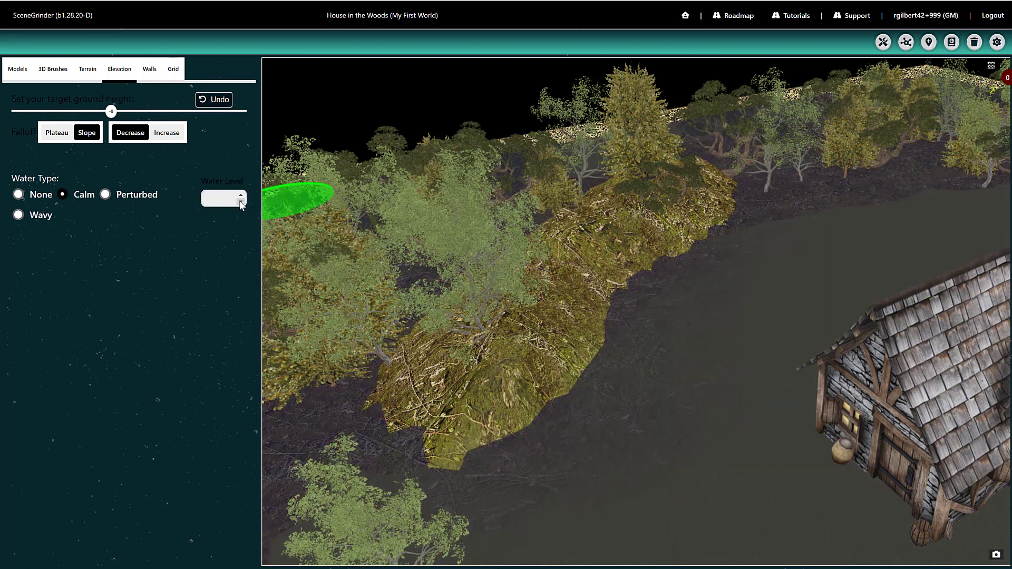
{"action": "left_click", "coordinate": [240, 203]}
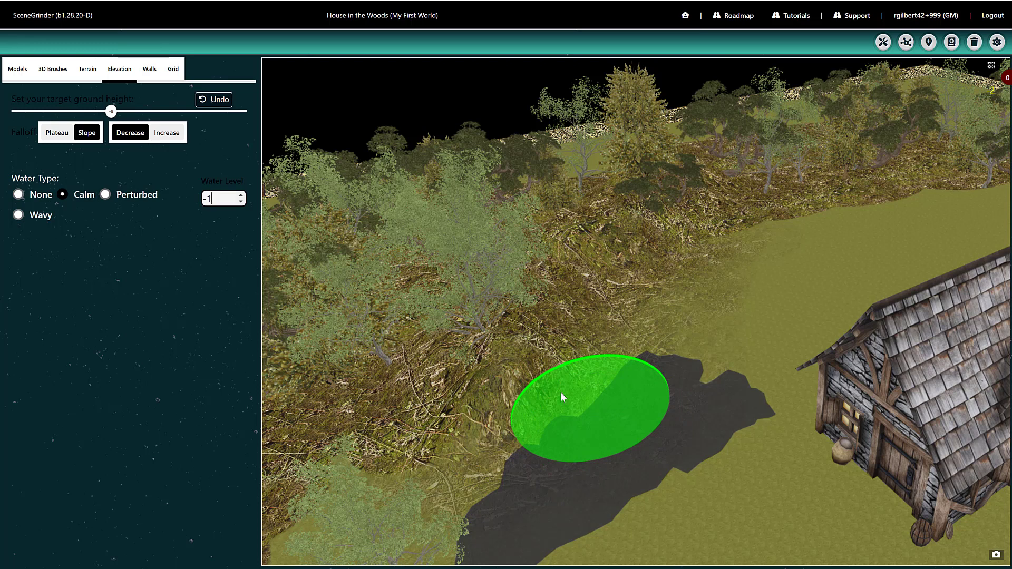
{"action": "left_click", "coordinate": [224, 198]}
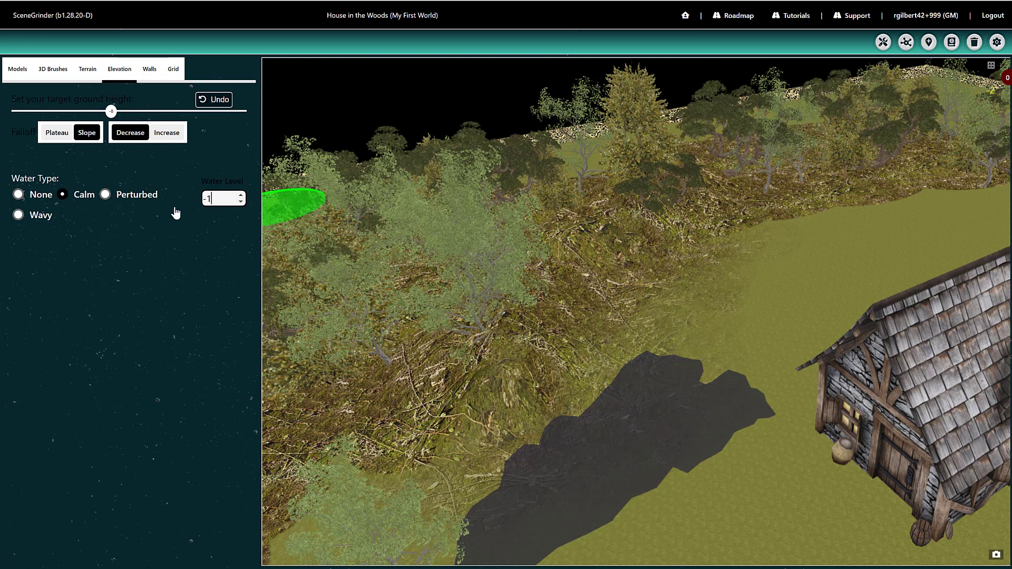
Step: Look through the wall textures and display the dimension settings for a Square/Rectangle room
{"action": "left_click", "coordinate": [146, 77]}
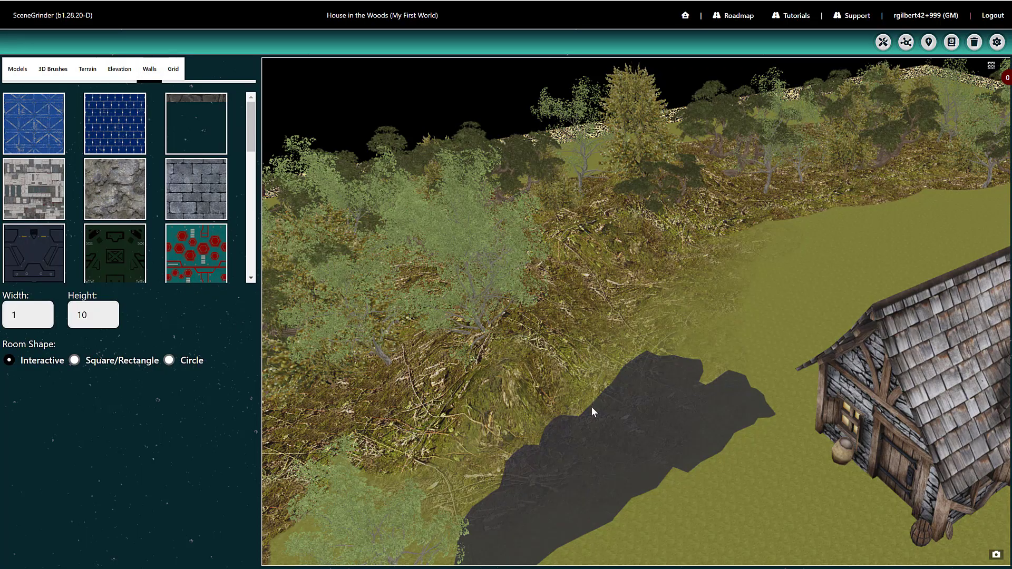
{"action": "scroll", "coordinate": [663, 287], "scroll_direction": "down", "scroll_amount": 5}
{"action": "scroll", "coordinate": [659, 341], "scroll_direction": "down", "scroll_amount": 4}
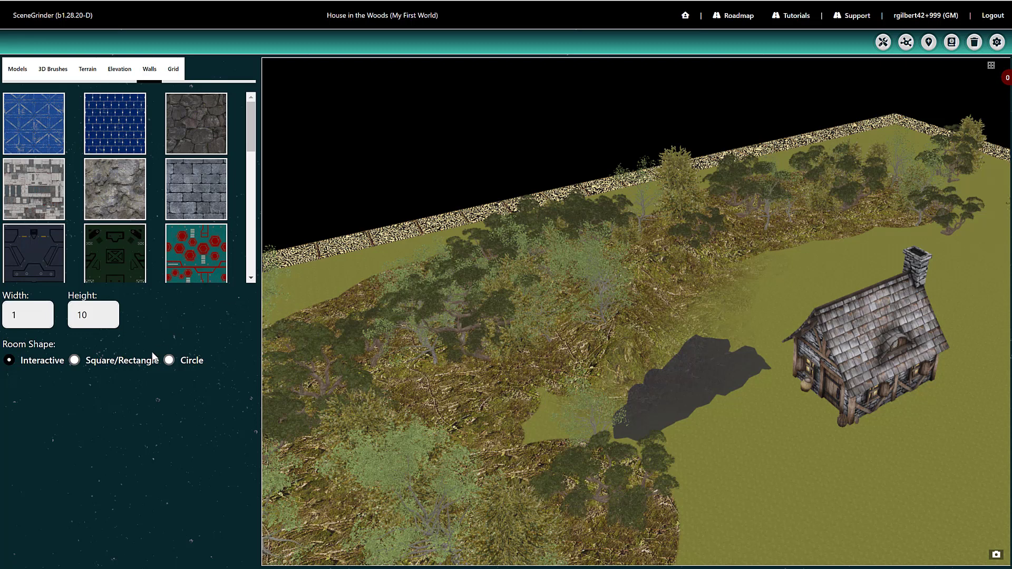
{"action": "left_click", "coordinate": [77, 361]}
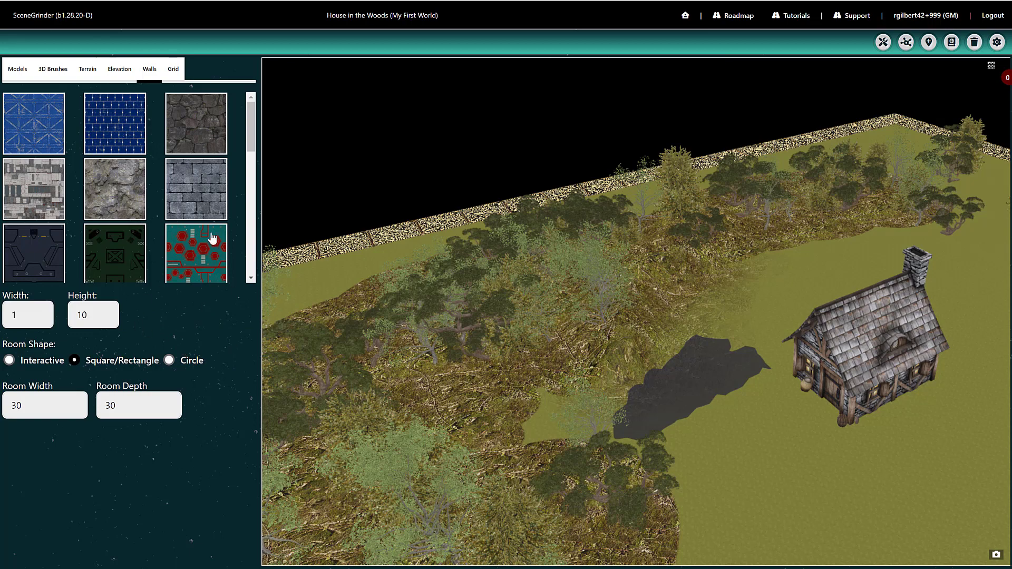
Step: Open the grid settings and shift the scene grid vertically to a Y offset of 14.5
{"action": "left_click", "coordinate": [169, 74]}
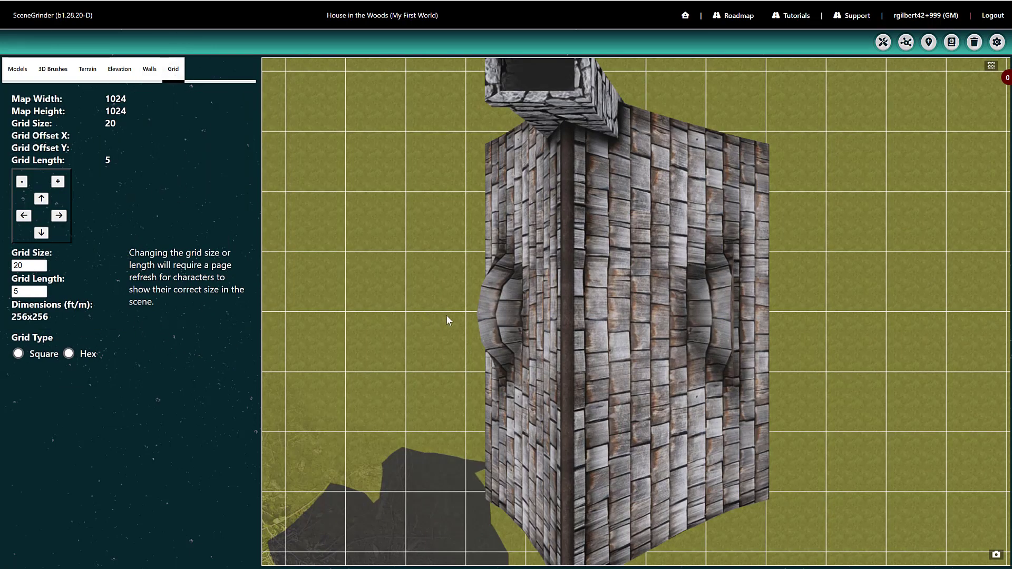
{"action": "scroll", "coordinate": [466, 309], "scroll_direction": "down", "scroll_amount": 5}
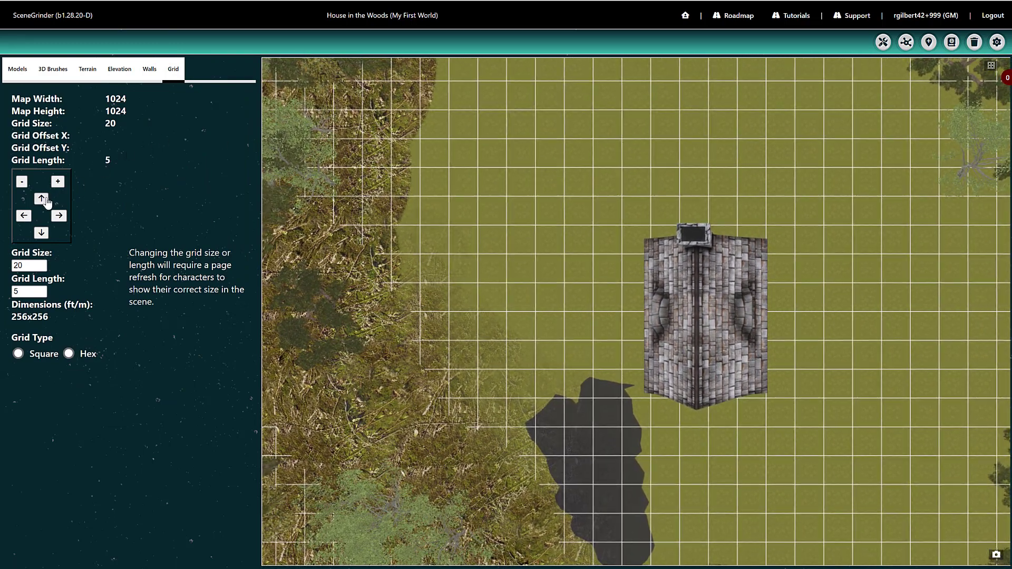
{"action": "left_click", "coordinate": [42, 199]}
{"action": "left_click", "coordinate": [41, 199]}
{"action": "left_click", "coordinate": [42, 199]}
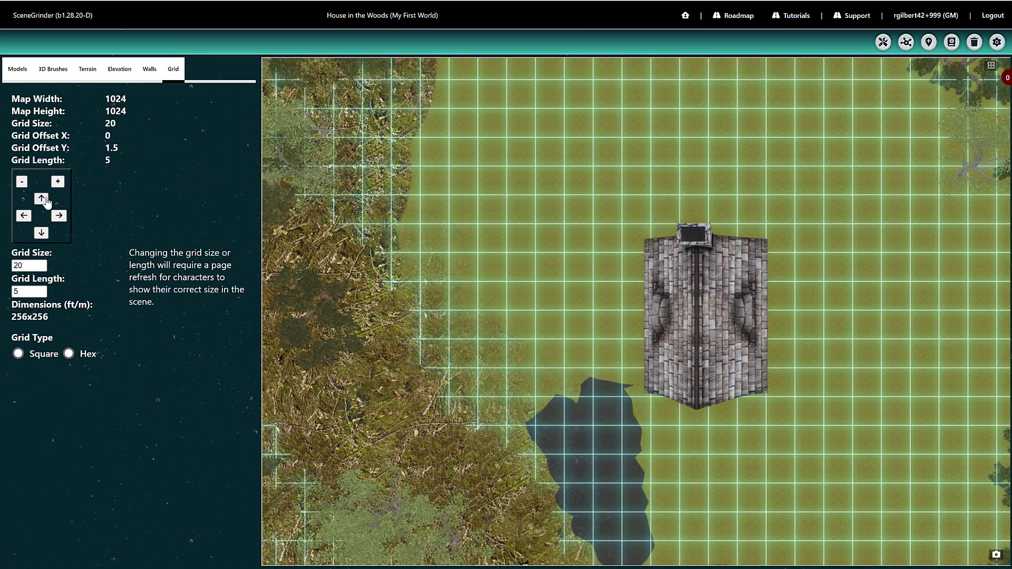
{"action": "left_click", "coordinate": [42, 198]}
{"action": "left_click", "coordinate": [42, 199]}
{"action": "left_click", "coordinate": [42, 199]}
{"action": "left_click", "coordinate": [42, 199]}
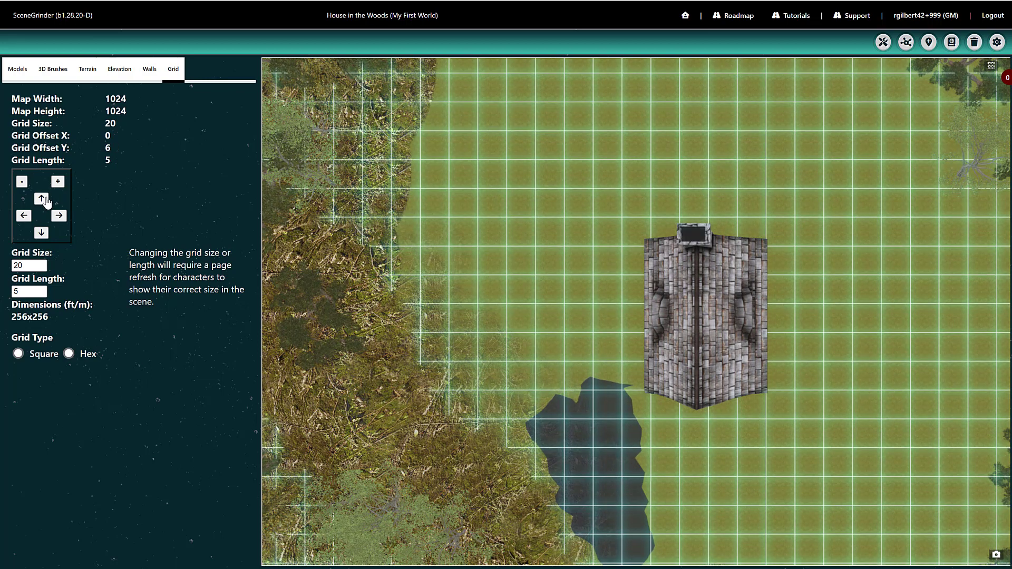
{"action": "left_click", "coordinate": [42, 198]}
{"action": "left_click", "coordinate": [42, 199]}
{"action": "left_click", "coordinate": [41, 199]}
{"action": "left_click", "coordinate": [41, 198]}
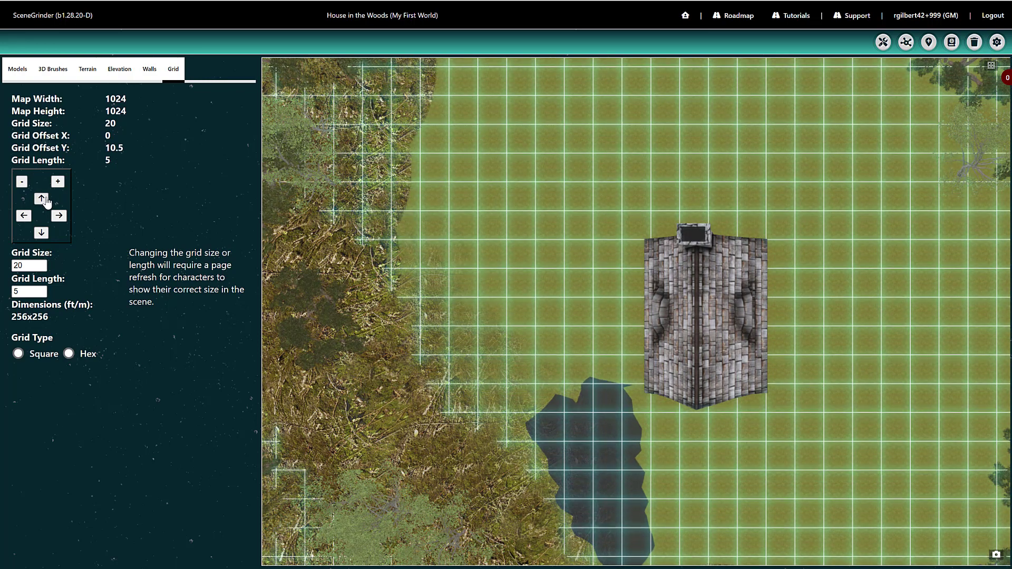
{"action": "left_click", "coordinate": [42, 199]}
{"action": "left_click", "coordinate": [42, 198]}
{"action": "left_click", "coordinate": [41, 198]}
{"action": "left_click", "coordinate": [41, 199]}
{"action": "left_click", "coordinate": [41, 199]}
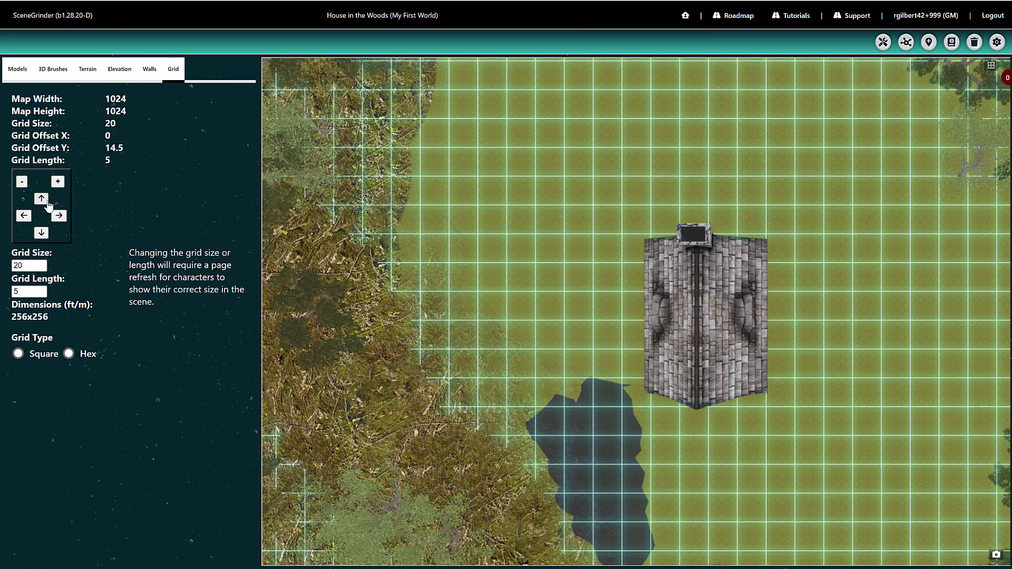
Step: Shift the scene grid horizontally to an X offset of 2 and leave scene editing
{"action": "left_click", "coordinate": [58, 217]}
{"action": "left_click", "coordinate": [57, 217]}
{"action": "left_click", "coordinate": [57, 217]}
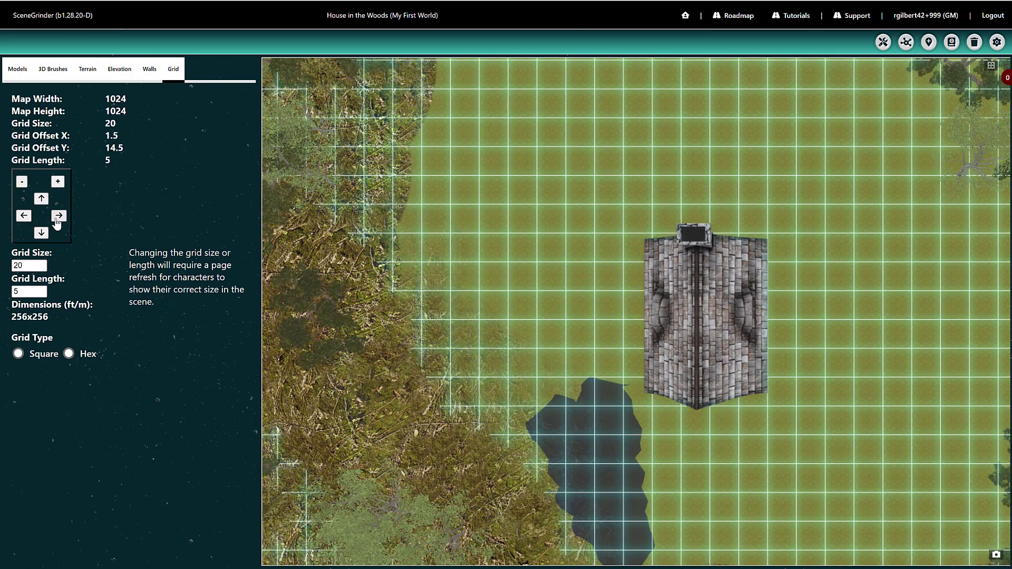
{"action": "left_click", "coordinate": [58, 217]}
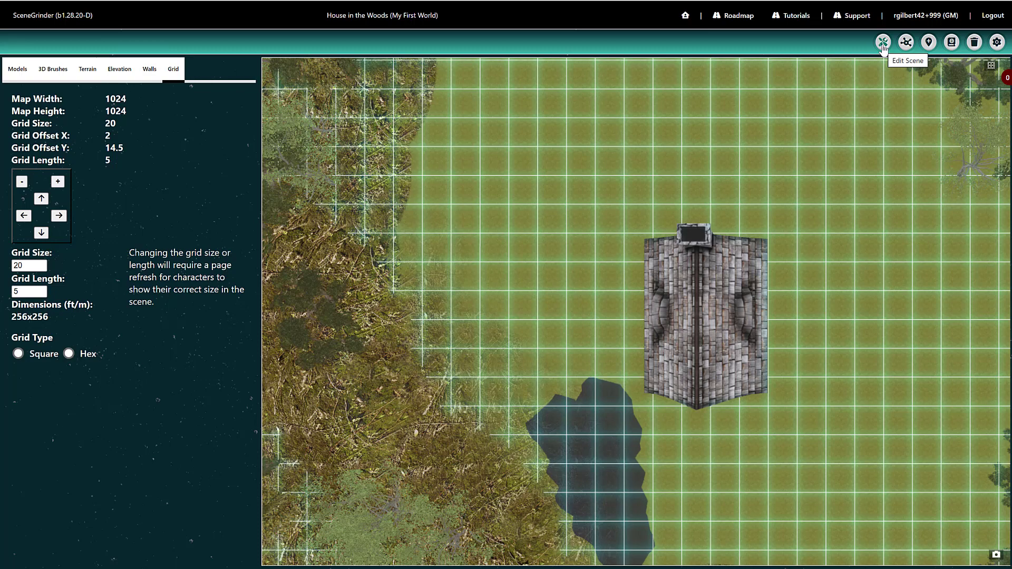
{"action": "left_click", "coordinate": [883, 44]}
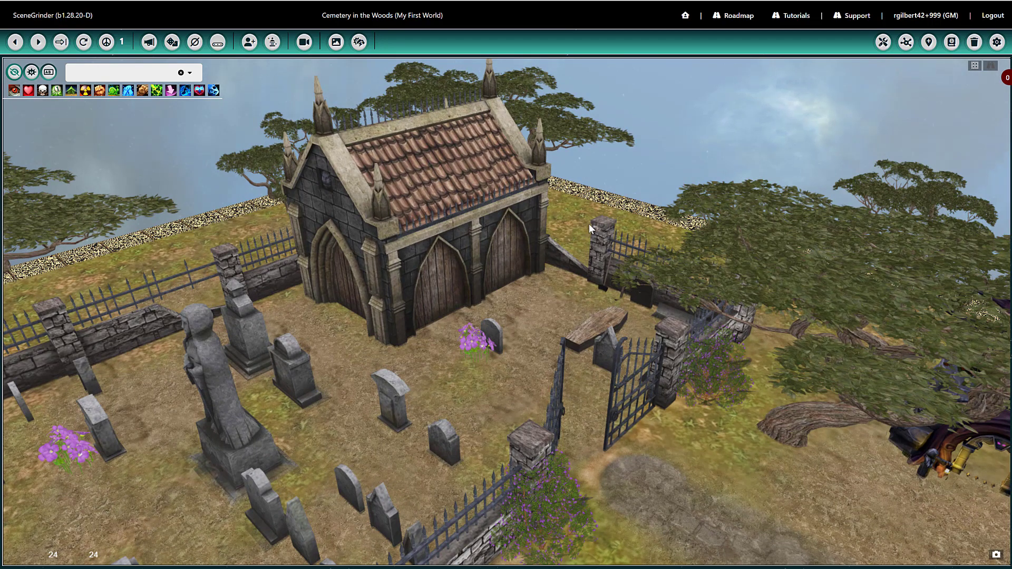
Step: Look around the Cemetery in the Woods scene, including the crypt, graves, open gate, stone path and hut beneath the trees
{"action": "key", "text": "s"}
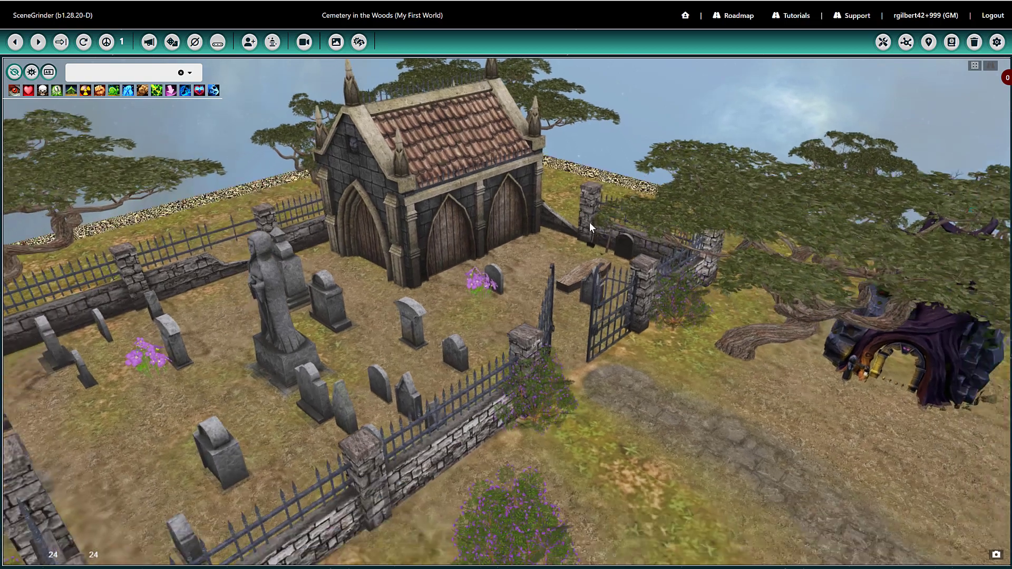
{"action": "key", "text": "d"}
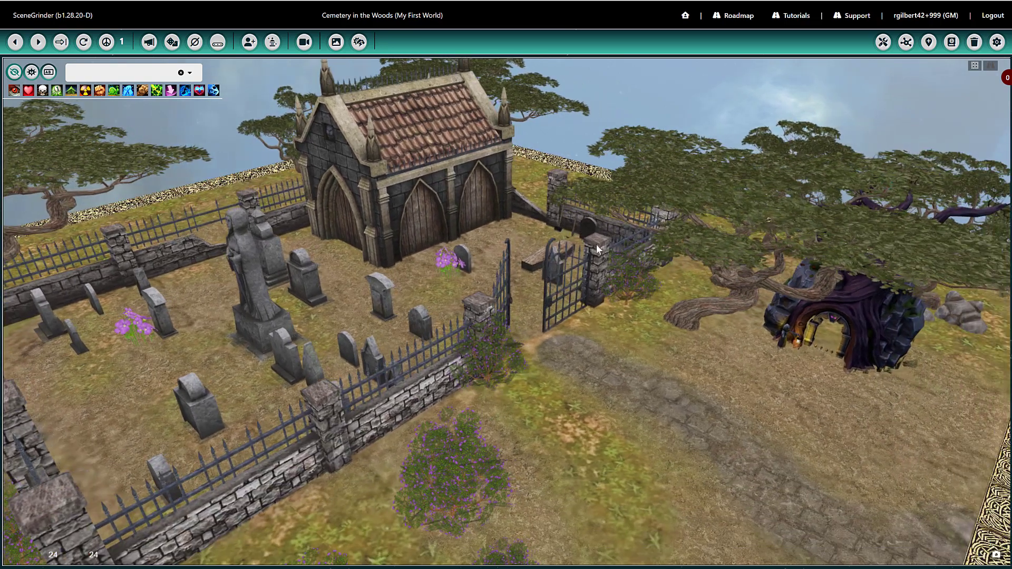
{"action": "key", "text": "w"}
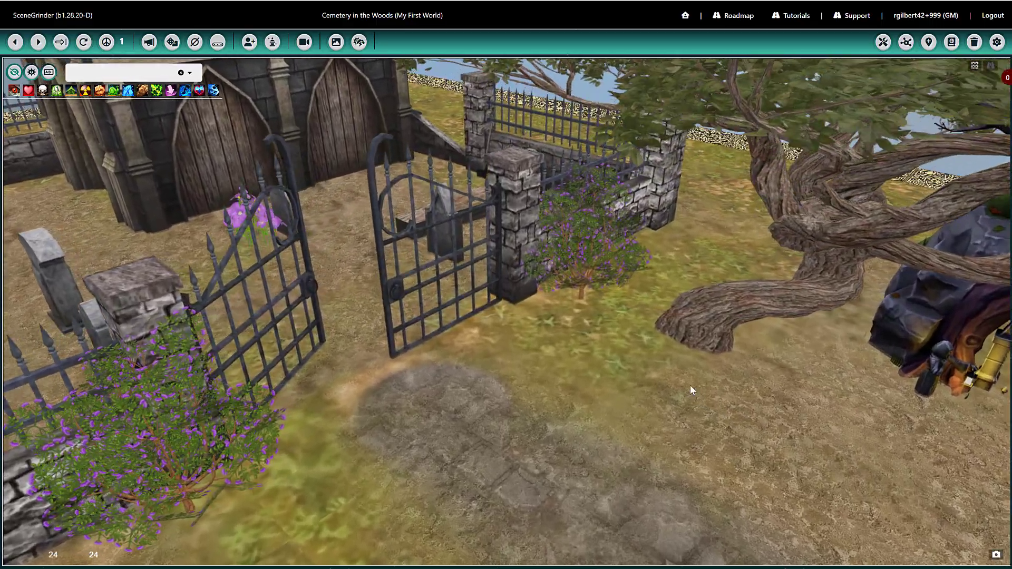
{"action": "key", "text": "d"}
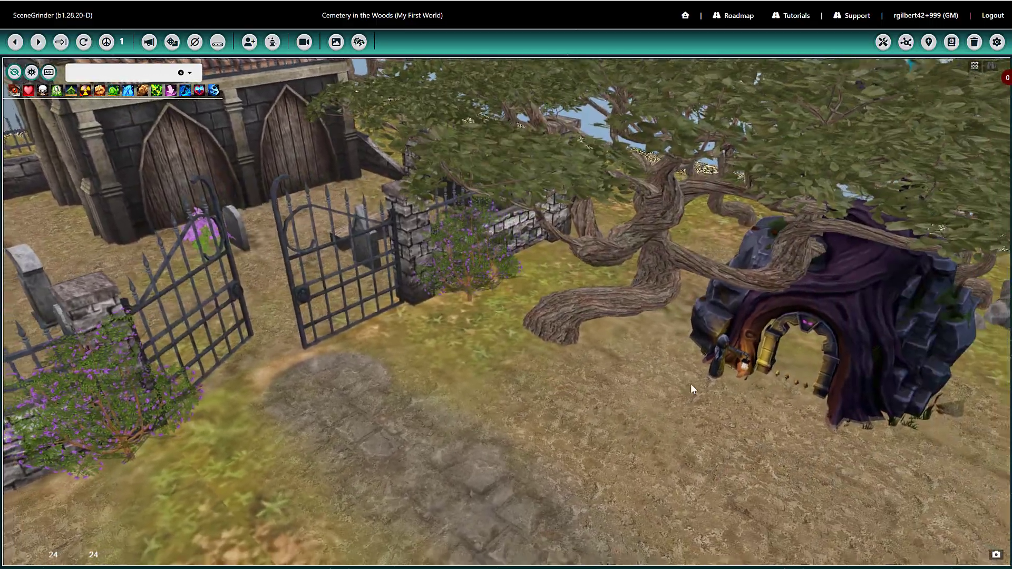
{"action": "key", "text": "s"}
{"action": "key", "text": "w"}
{"action": "key", "text": "s"}
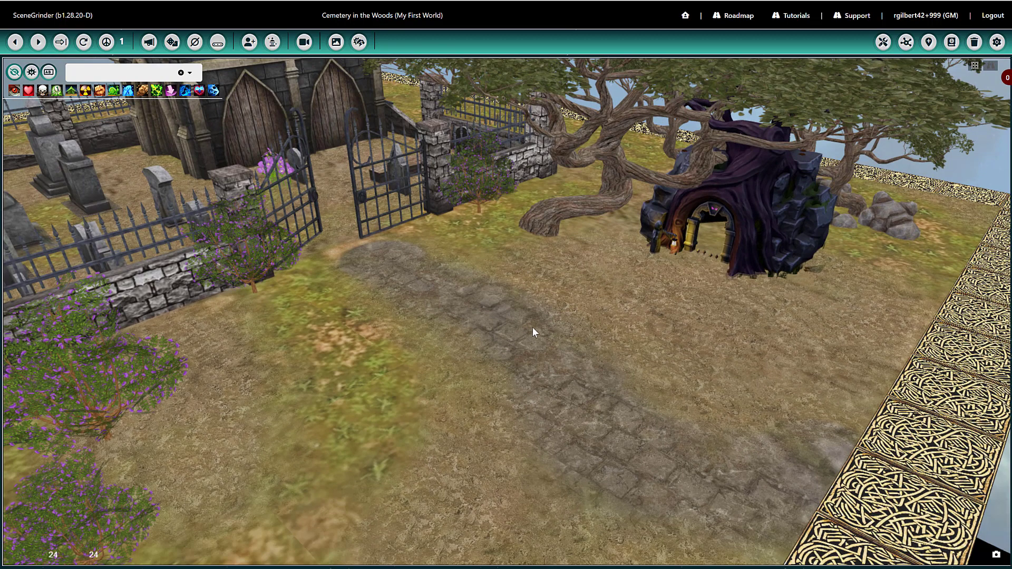
{"action": "key", "text": "a"}
{"action": "key", "text": "s"}
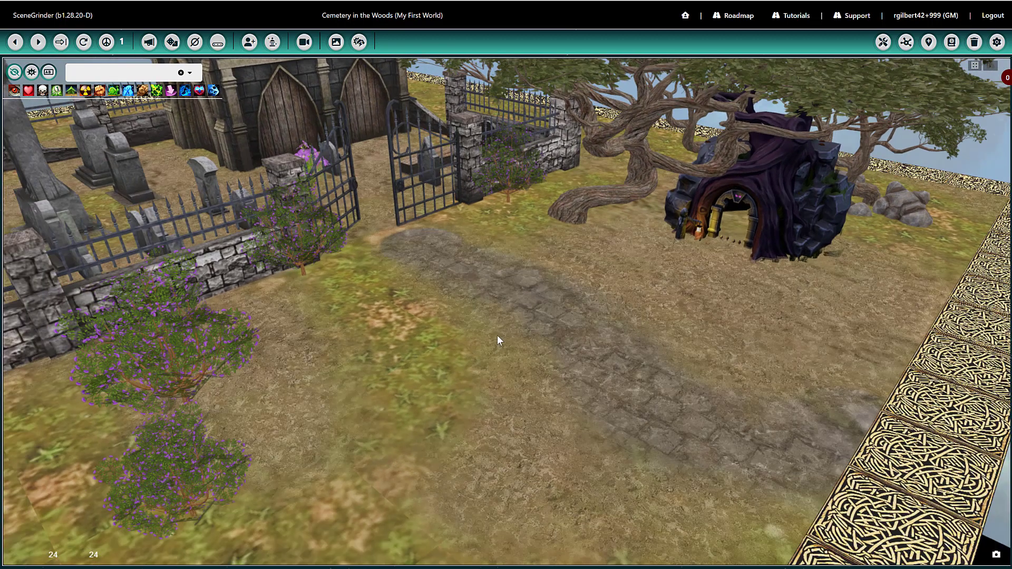
Step: Mark a spot on the grass outside the cemetery gate and start creating a character there from the Character template
{"action": "left_click", "coordinate": [388, 318]}
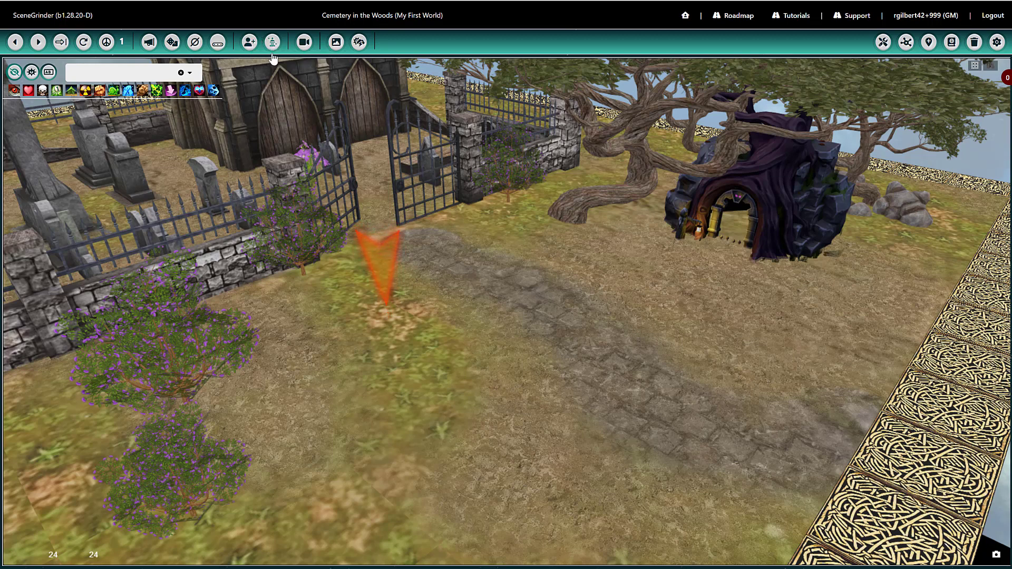
{"action": "left_click", "coordinate": [247, 45]}
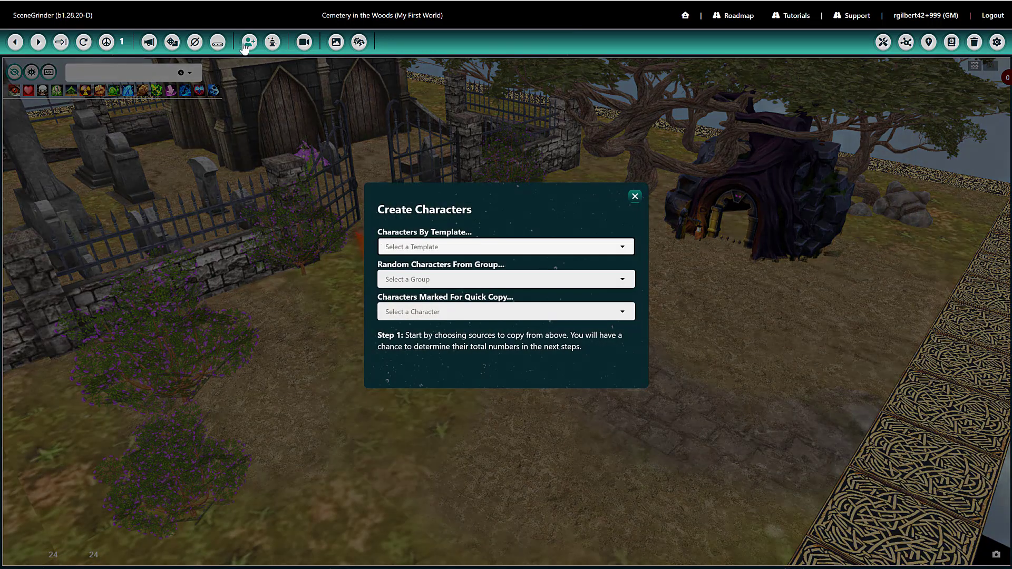
{"action": "left_click", "coordinate": [476, 247]}
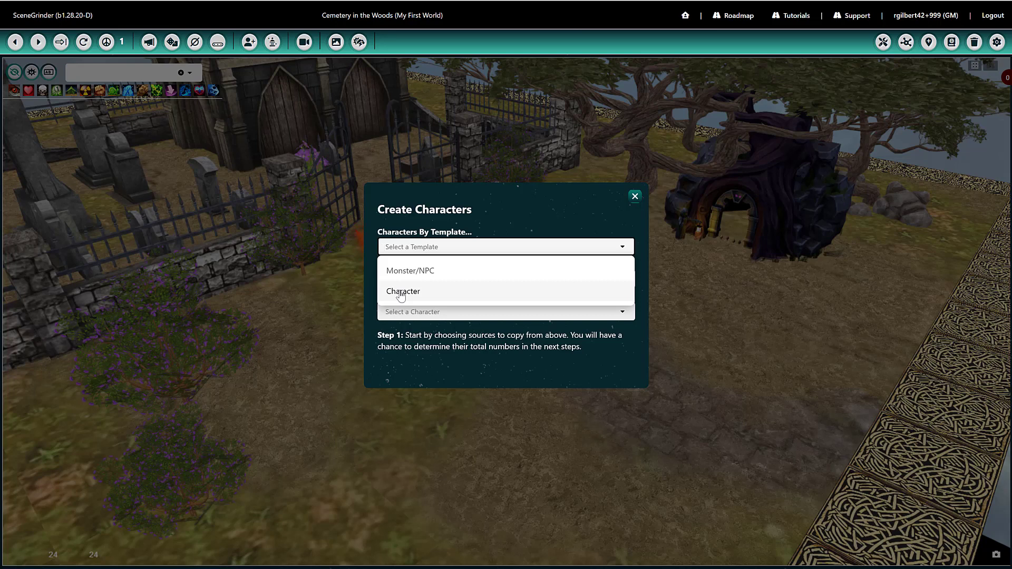
{"action": "left_click", "coordinate": [401, 293]}
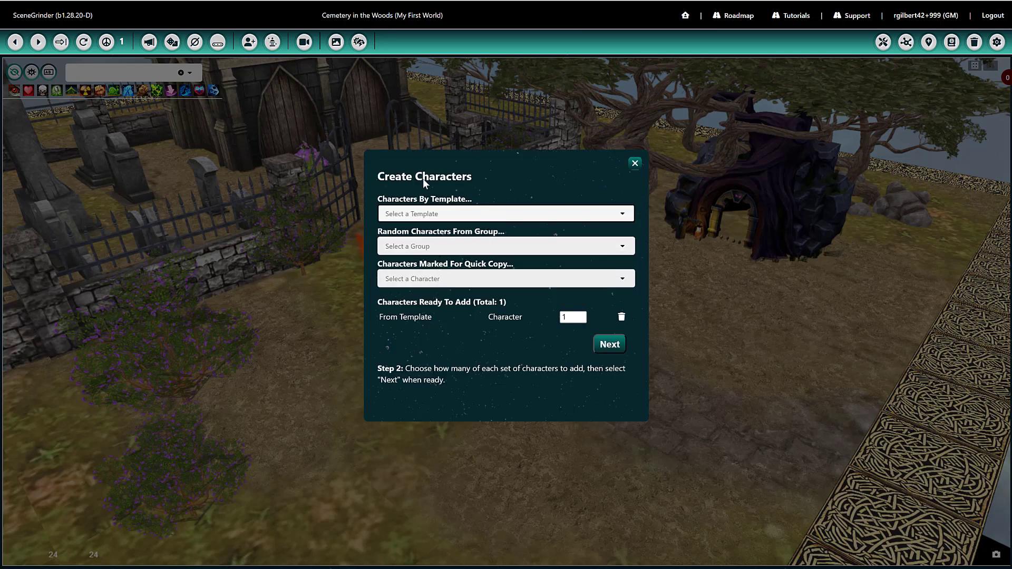
Step: Raise the number of template characters to 4, and lower it back to 1
{"action": "left_click", "coordinate": [581, 314]}
{"action": "left_click", "coordinate": [581, 315]}
{"action": "left_click", "coordinate": [580, 314]}
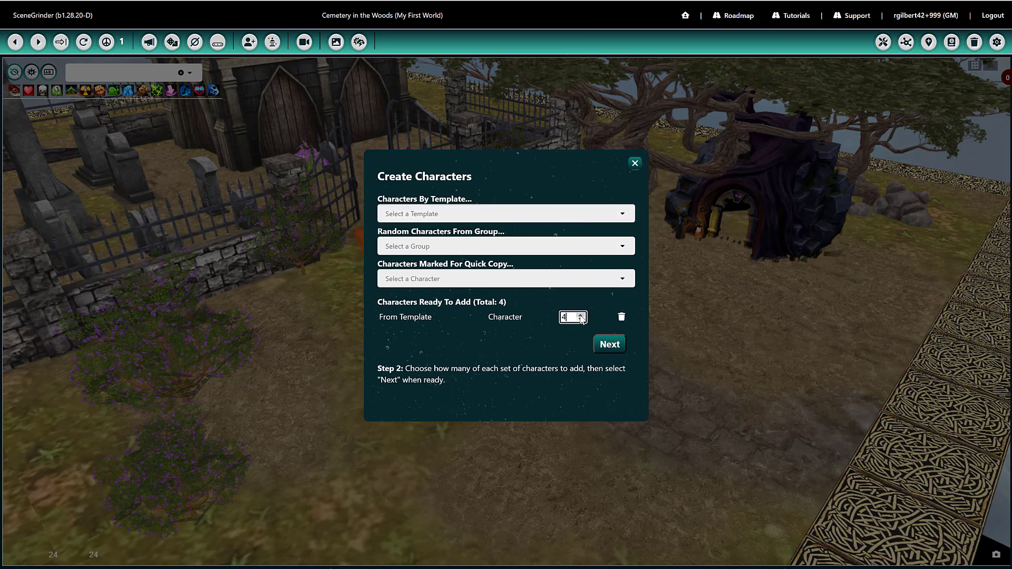
{"action": "left_click", "coordinate": [580, 319]}
{"action": "left_click", "coordinate": [580, 320]}
{"action": "left_click", "coordinate": [580, 320]}
Step: Try generated Medieval names for the single character, generate a Dwarf name instead, and add the character to the scene
{"action": "left_click", "coordinate": [610, 344]}
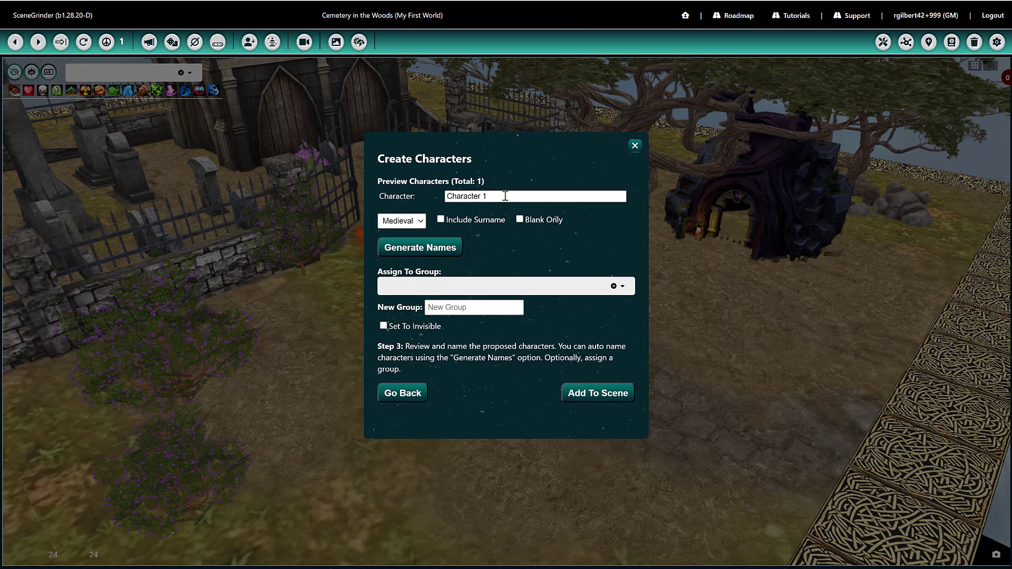
{"action": "left_click", "coordinate": [422, 250]}
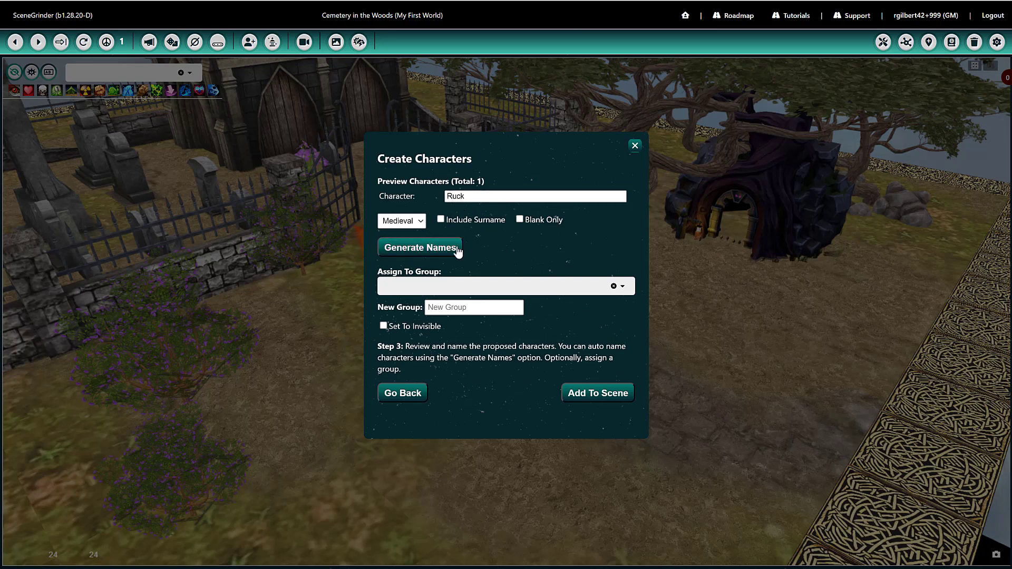
{"action": "left_click", "coordinate": [425, 248]}
{"action": "left_click", "coordinate": [410, 226]}
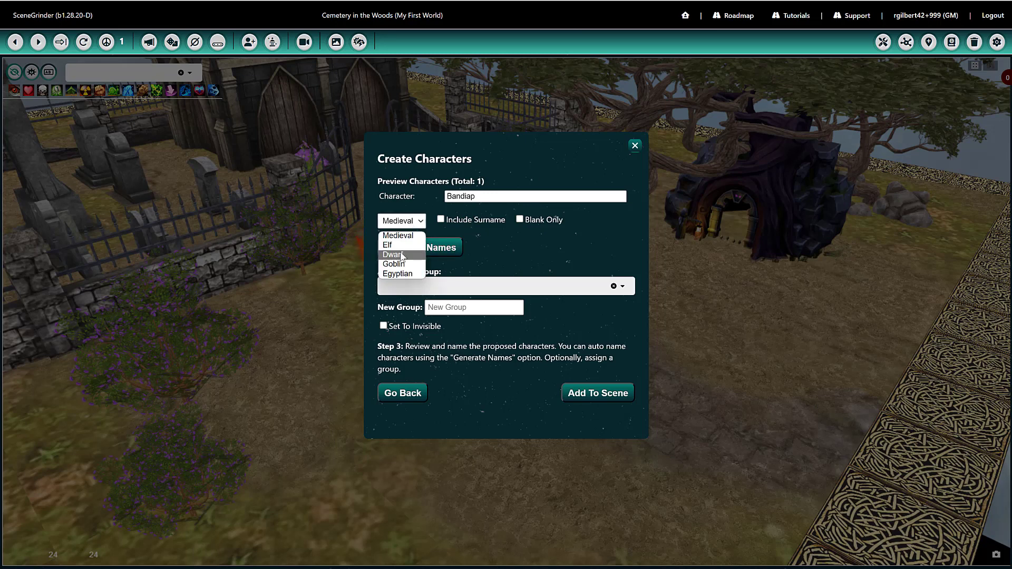
{"action": "left_click", "coordinate": [400, 254]}
{"action": "left_click", "coordinate": [431, 251]}
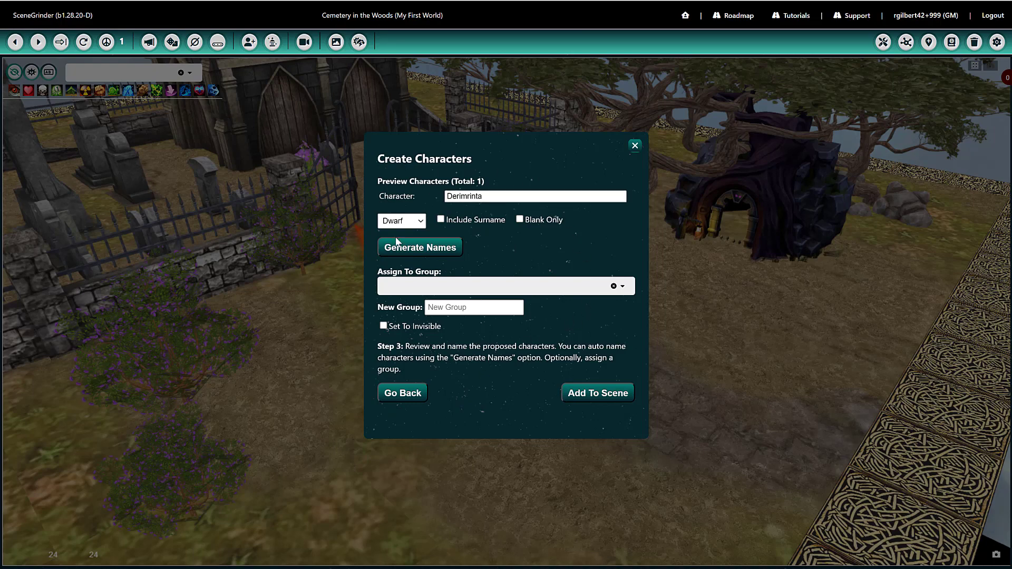
{"action": "left_click", "coordinate": [616, 399]}
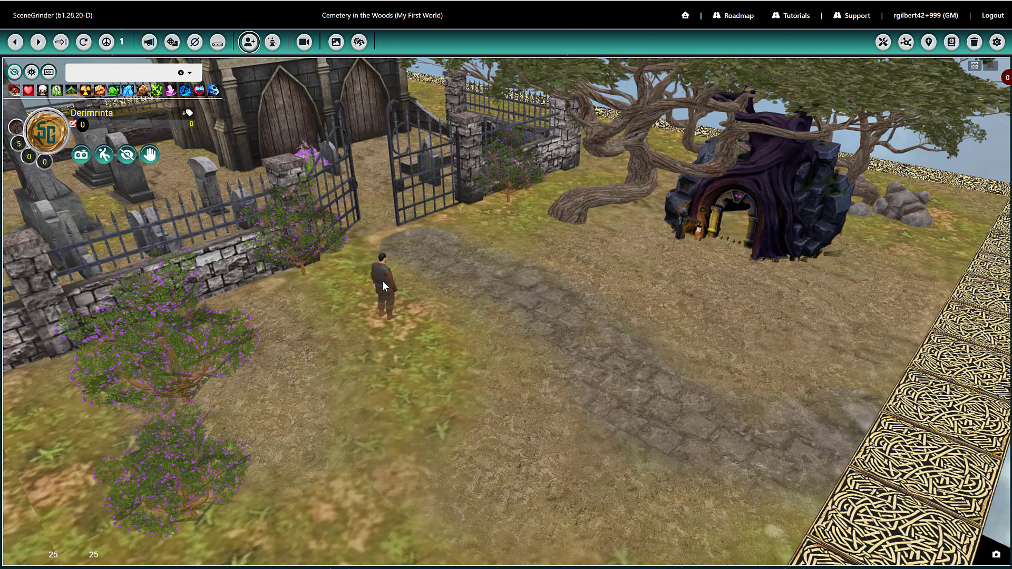
Step: Open the new character's sheet settings, assign a player by entering the player's handle, and close the sheet
{"action": "left_click", "coordinate": [383, 285]}
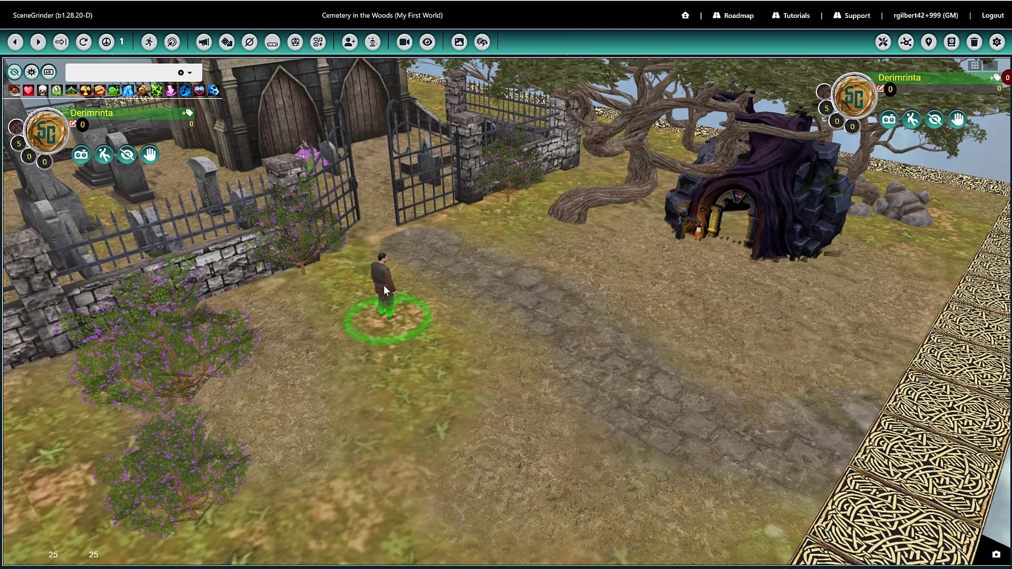
{"action": "left_click", "coordinate": [854, 98]}
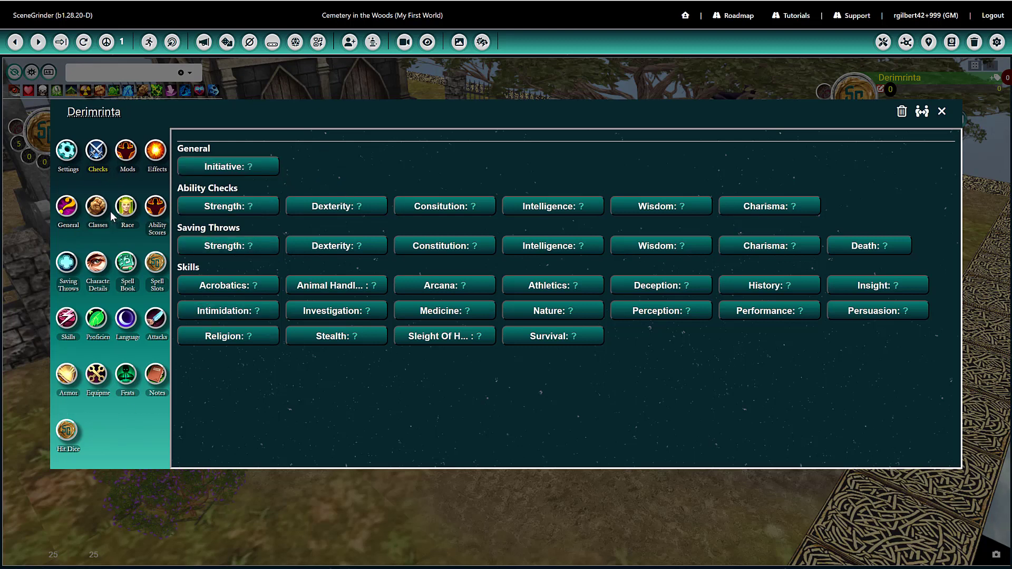
{"action": "left_click", "coordinate": [67, 151]}
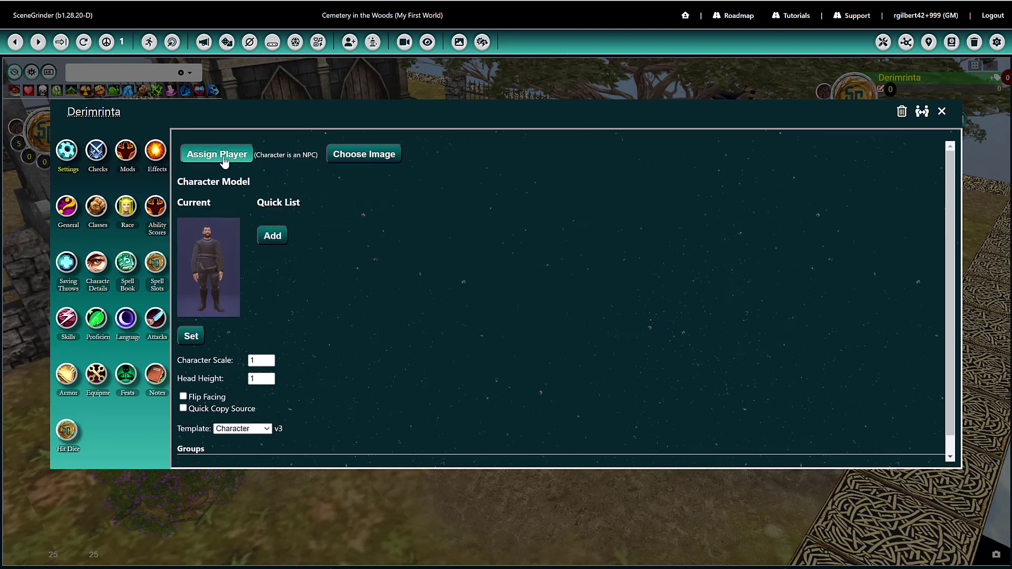
{"action": "left_click", "coordinate": [224, 159]}
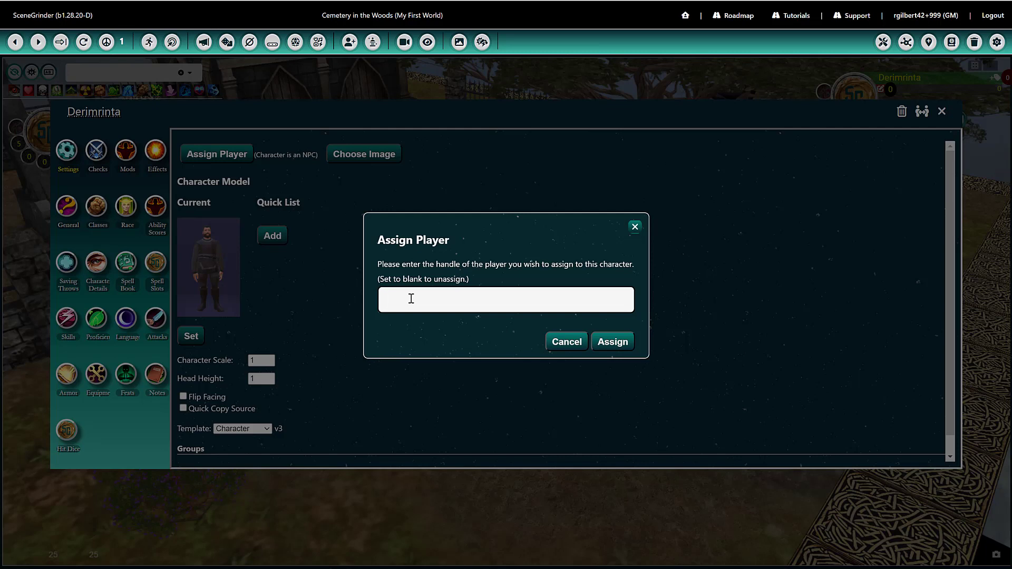
{"action": "type", "text": "rongamenight"}
{"action": "left_click", "coordinate": [606, 345]}
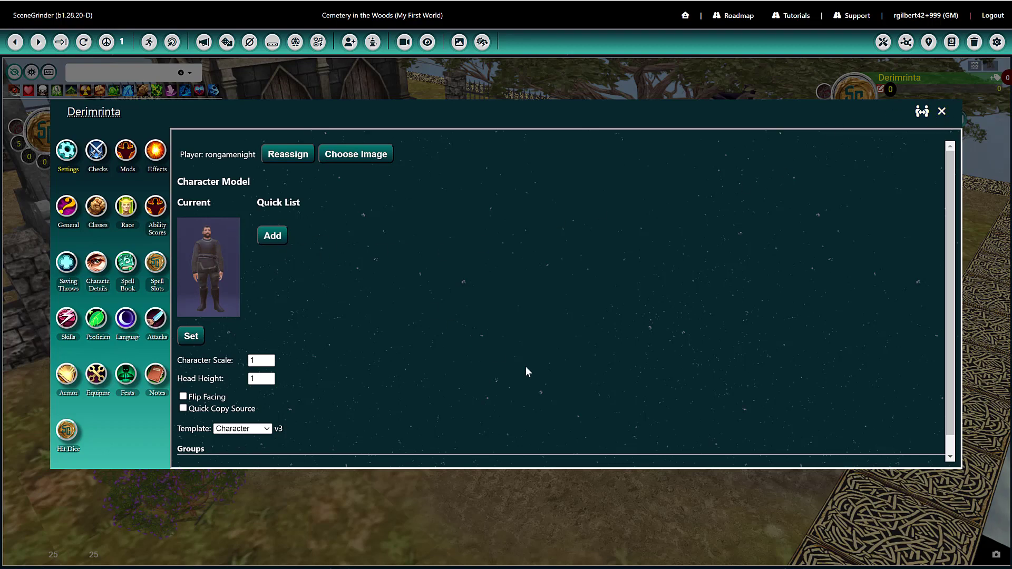
{"action": "left_click", "coordinate": [941, 111]}
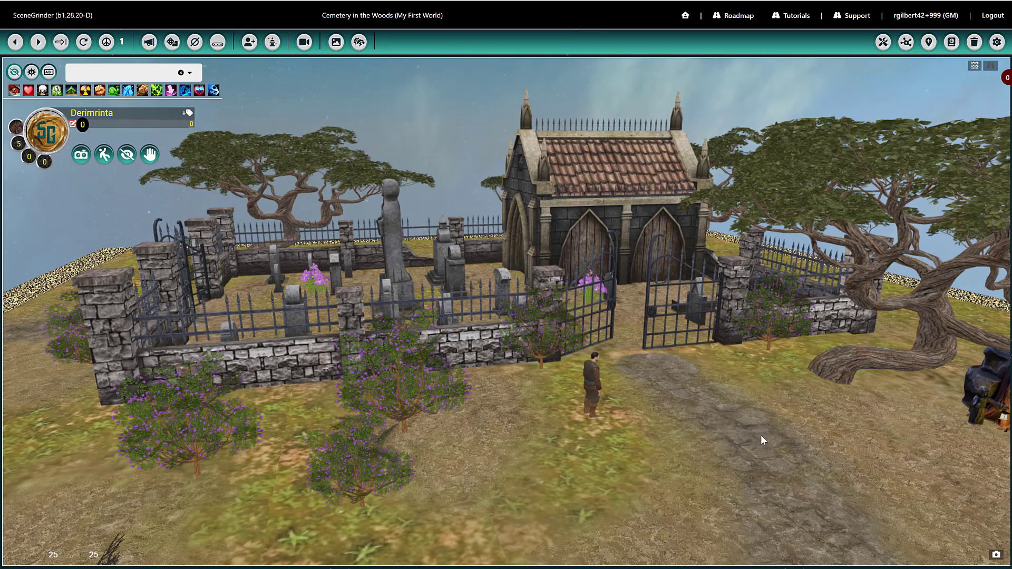
Step: Mark a spot on the path near the gate and prepare one character there from the Monster/NPC template
{"action": "left_click", "coordinate": [741, 390]}
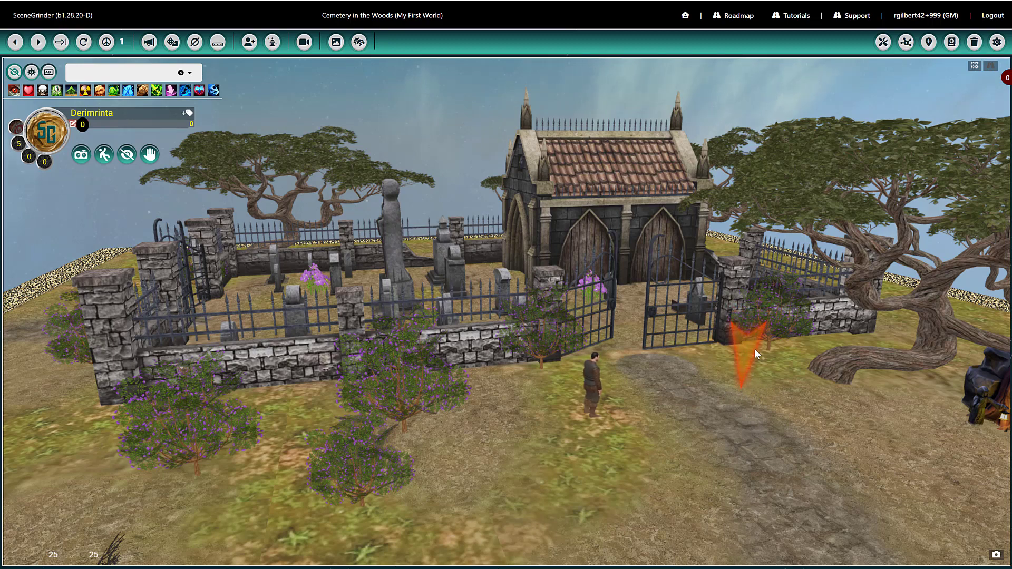
{"action": "left_click", "coordinate": [250, 42]}
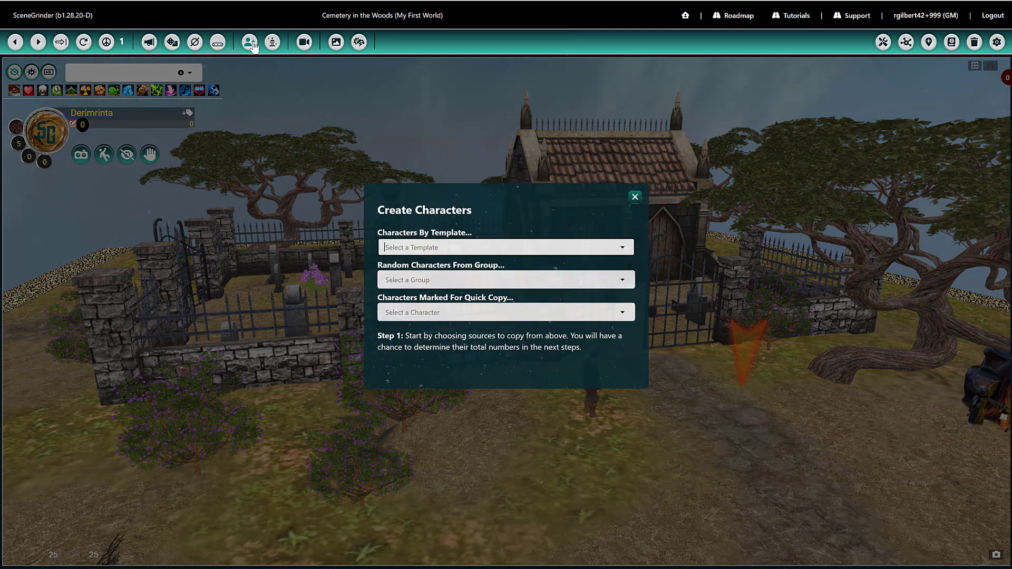
{"action": "left_click", "coordinate": [440, 247]}
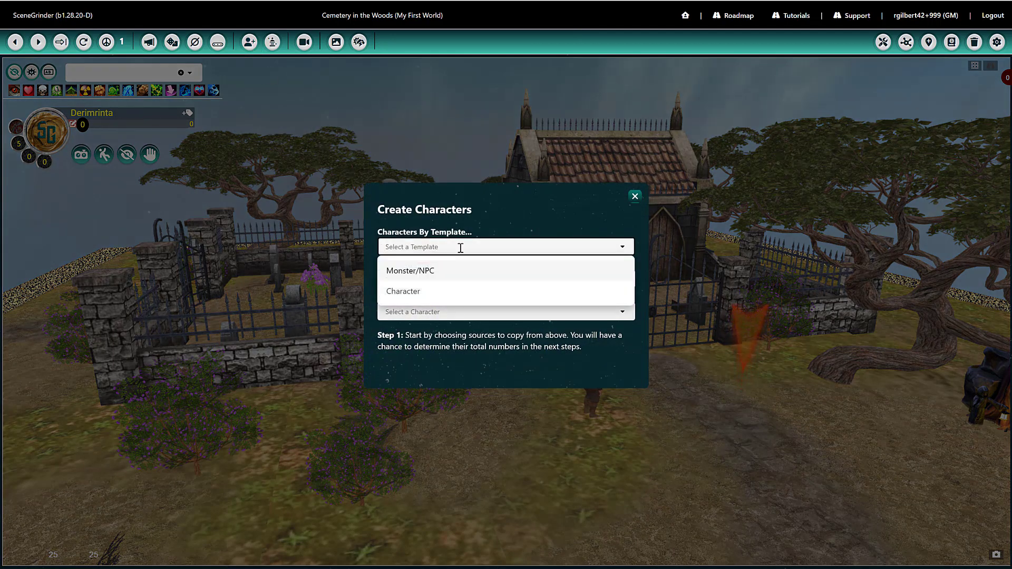
{"action": "left_click", "coordinate": [407, 272]}
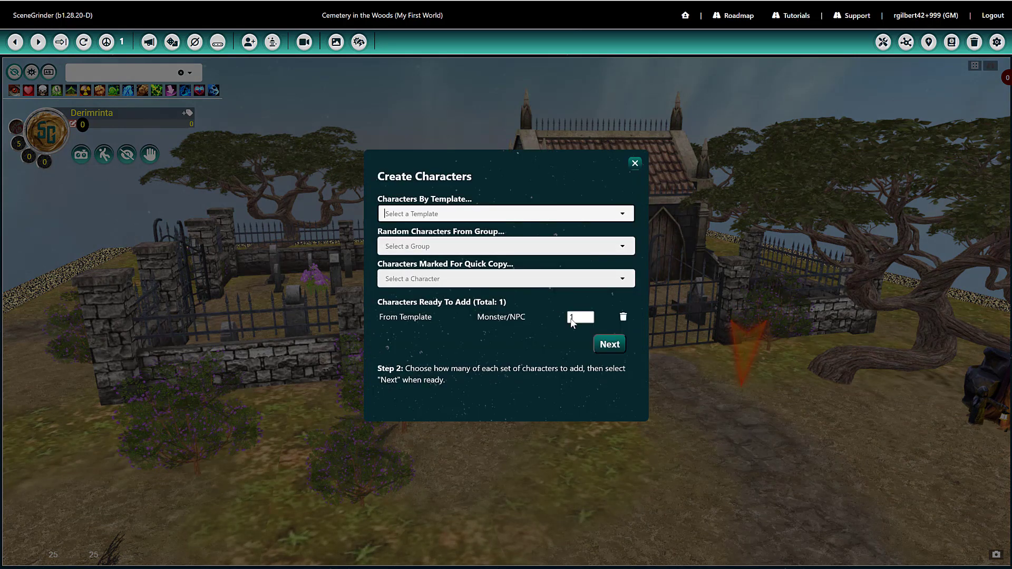
{"action": "left_click", "coordinate": [609, 345]}
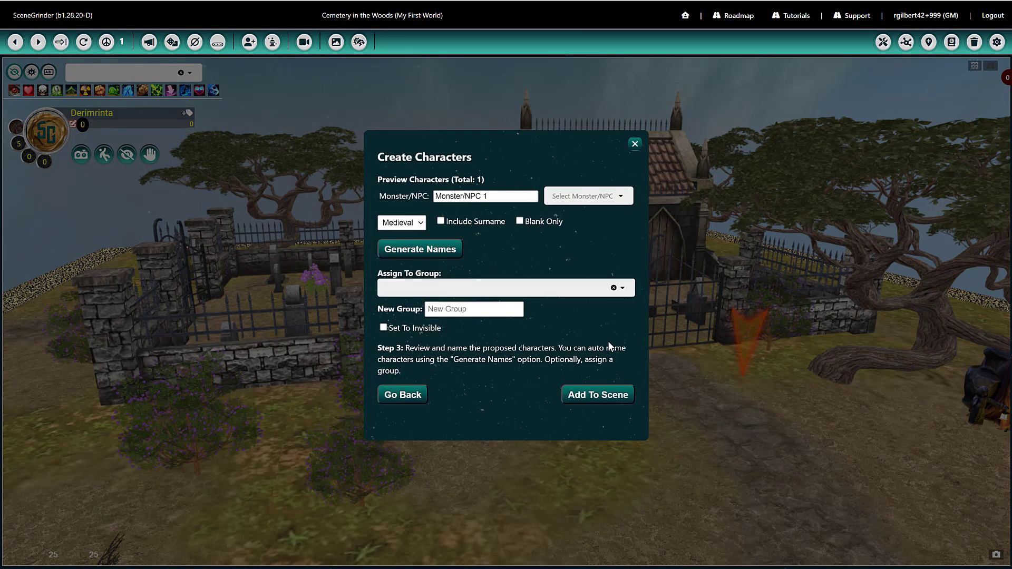
Step: Choose Skeleton as the Monster/NPC type and add it to the scene
{"action": "left_click", "coordinate": [596, 197]}
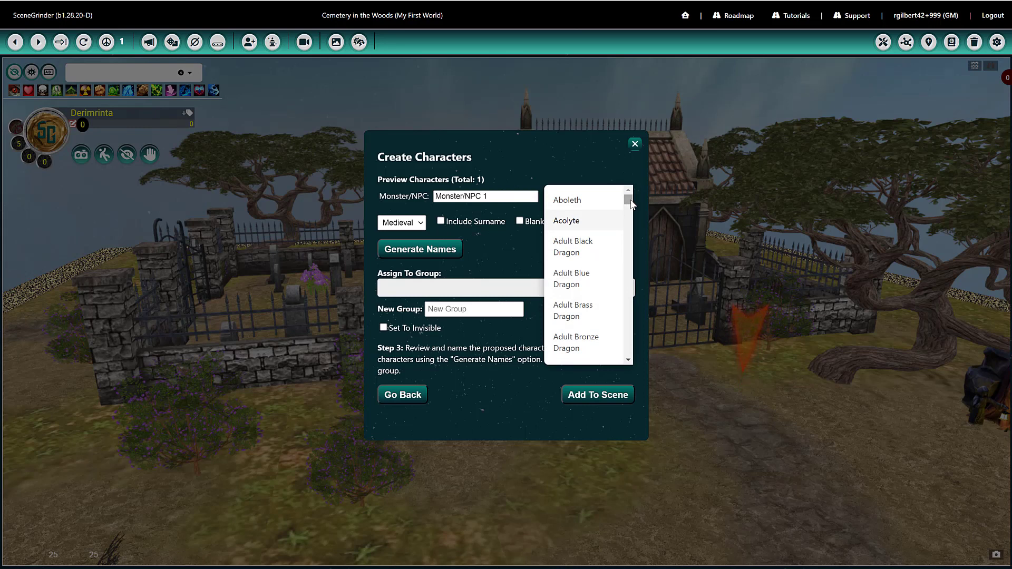
{"action": "left_click_drag", "start_coordinate": [628, 203], "coordinate": [635, 309]}
{"action": "scroll", "coordinate": [630, 315], "scroll_direction": "down", "scroll_amount": 1}
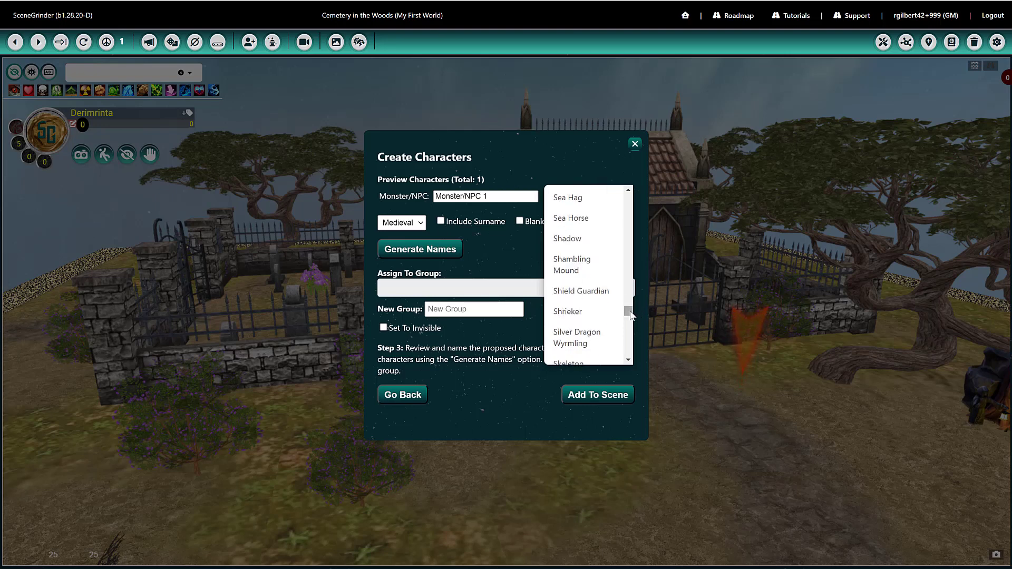
{"action": "scroll", "coordinate": [577, 285], "scroll_direction": "down", "scroll_amount": 1}
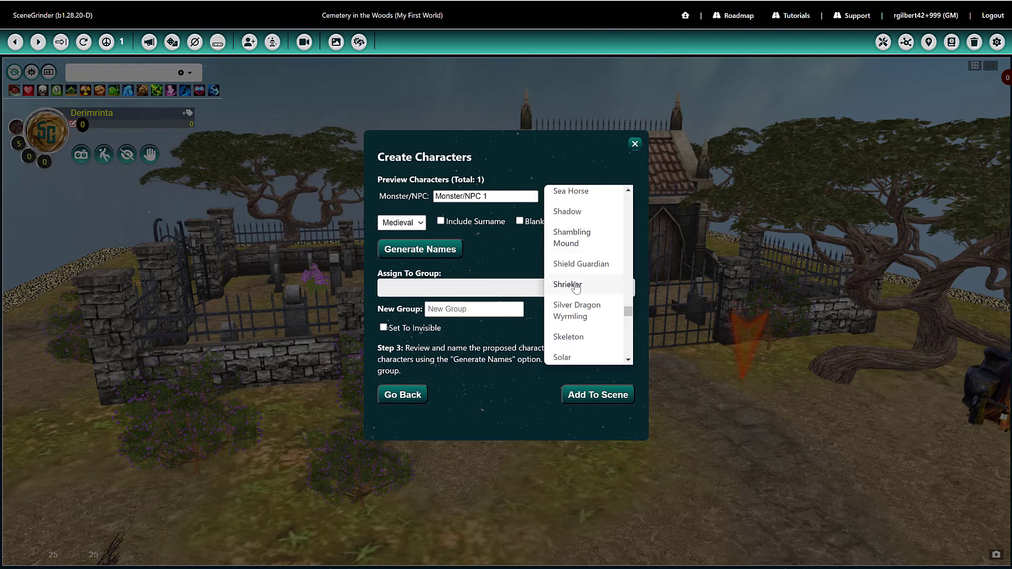
{"action": "left_click", "coordinate": [574, 336]}
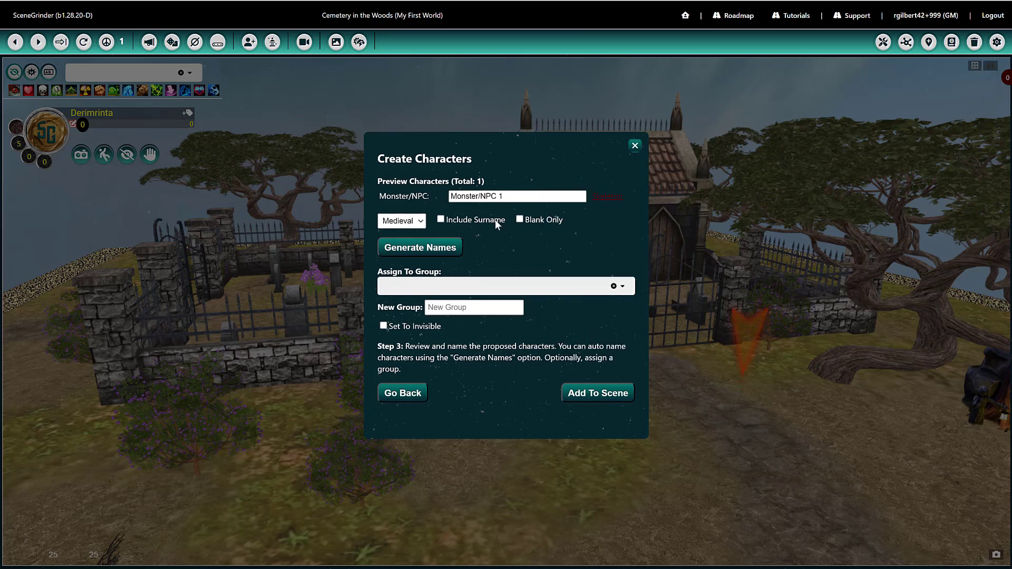
{"action": "left_click", "coordinate": [605, 399]}
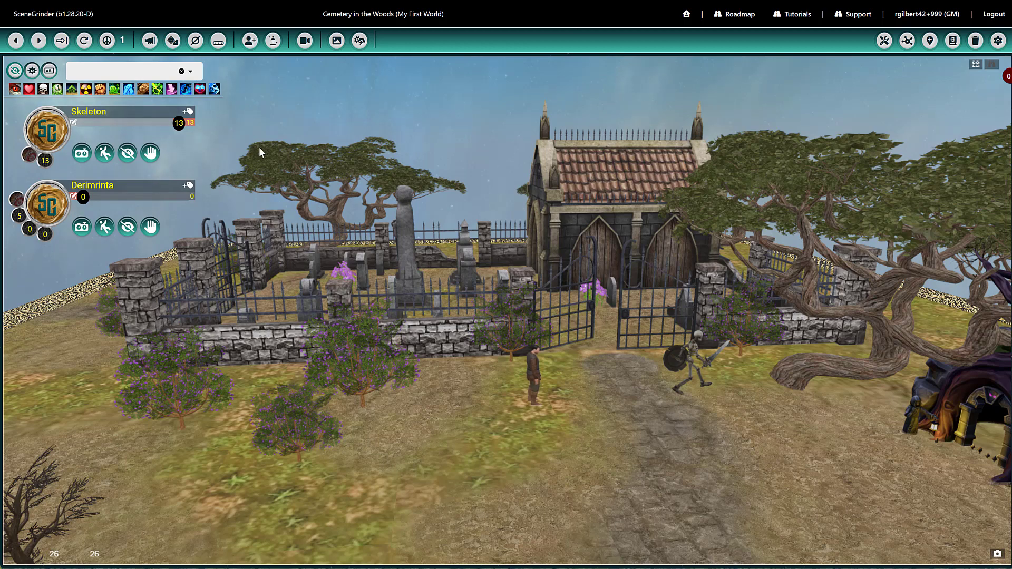
Step: Review the scene's environment settings for sky, light, sun, precipitation, fog and lightning, and close them
{"action": "left_click", "coordinate": [359, 40]}
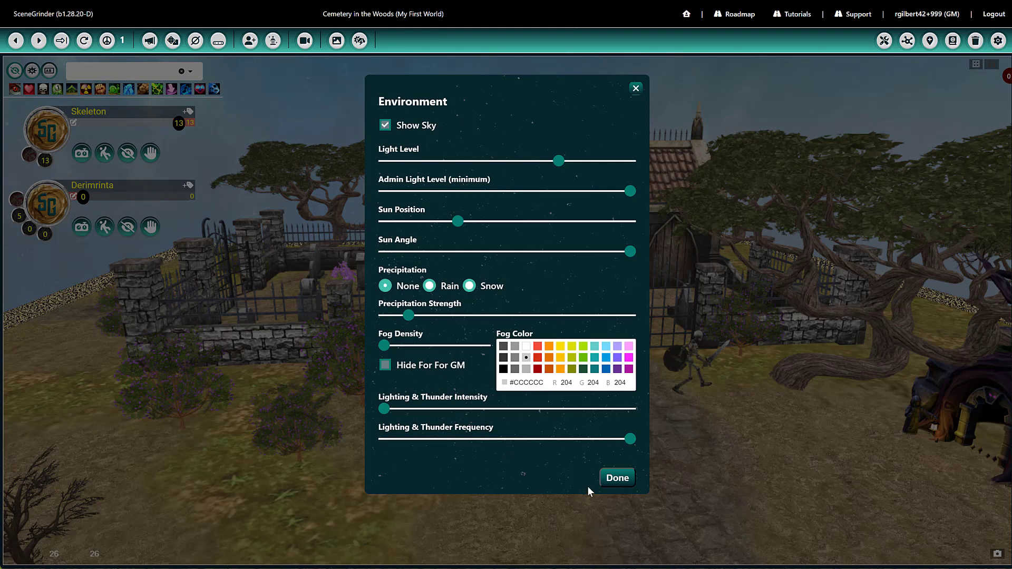
{"action": "left_click", "coordinate": [613, 478]}
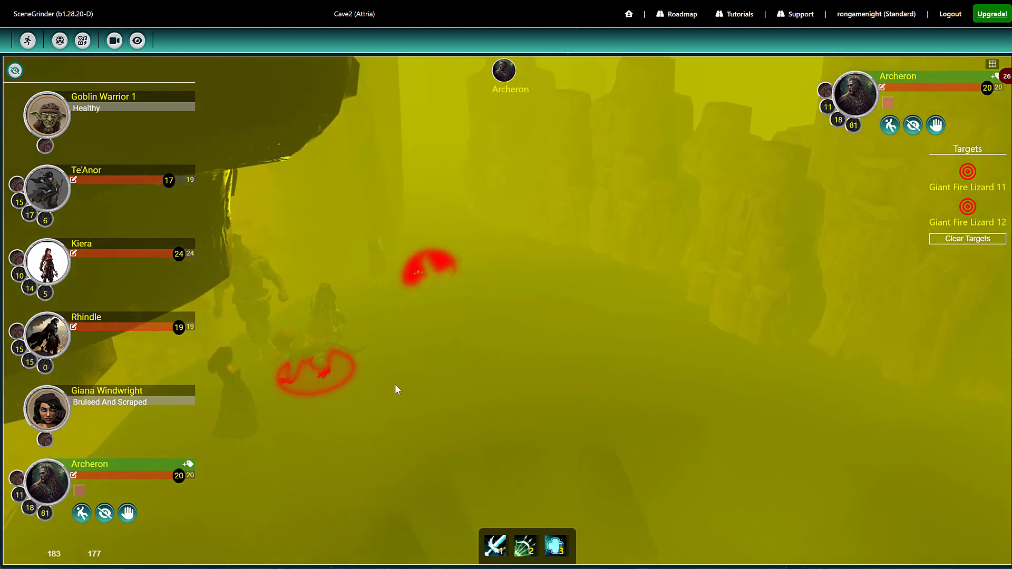
{"action": "left_click_drag", "start_coordinate": [392, 389], "coordinate": [446, 282]}
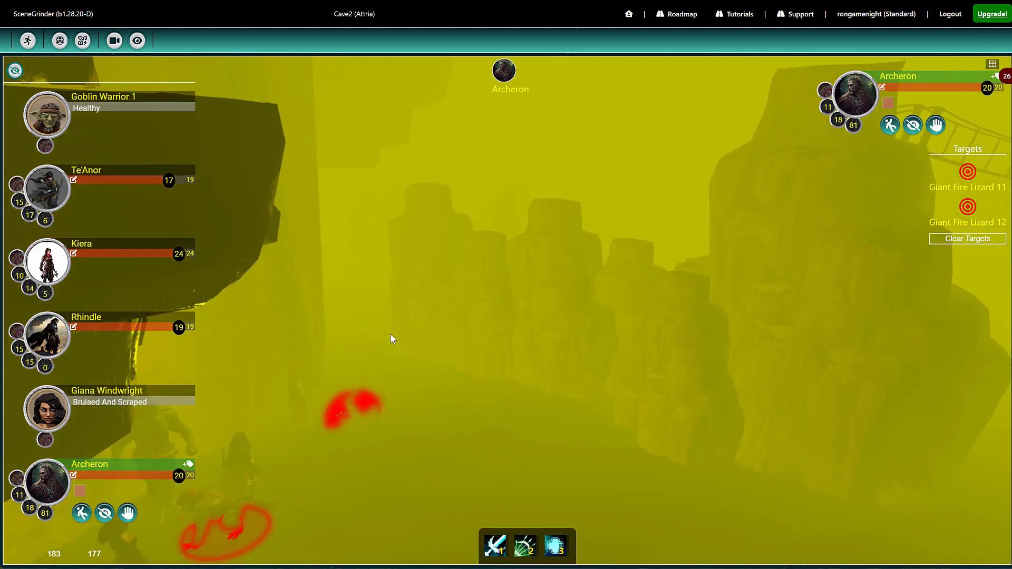
Step: Add a +6 modifier to the dice pool of Archeron's The Cleansing (longsword) attack, and close the attack and character sheet without rolling
{"action": "left_click", "coordinate": [59, 45]}
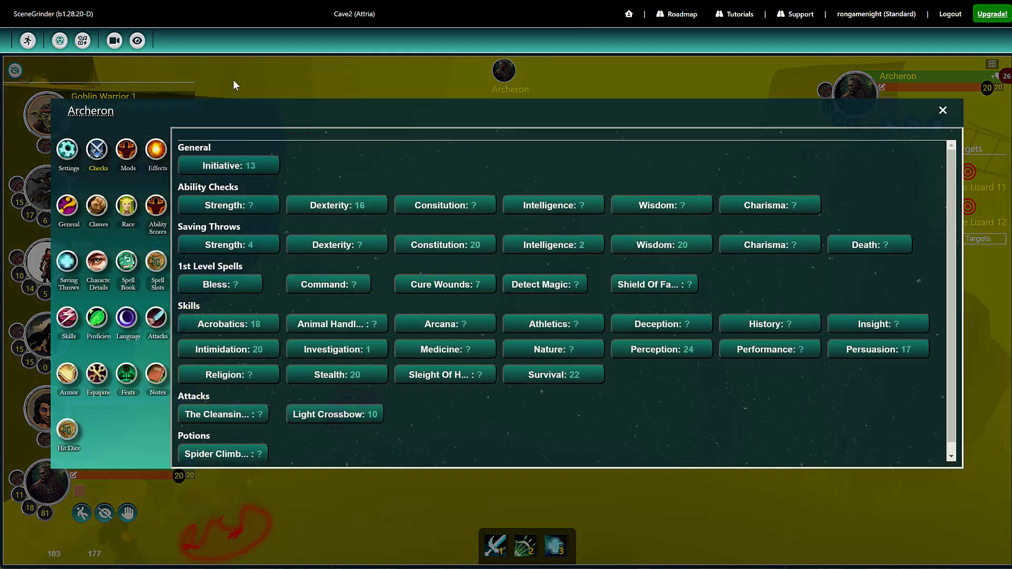
{"action": "left_click", "coordinate": [228, 420]}
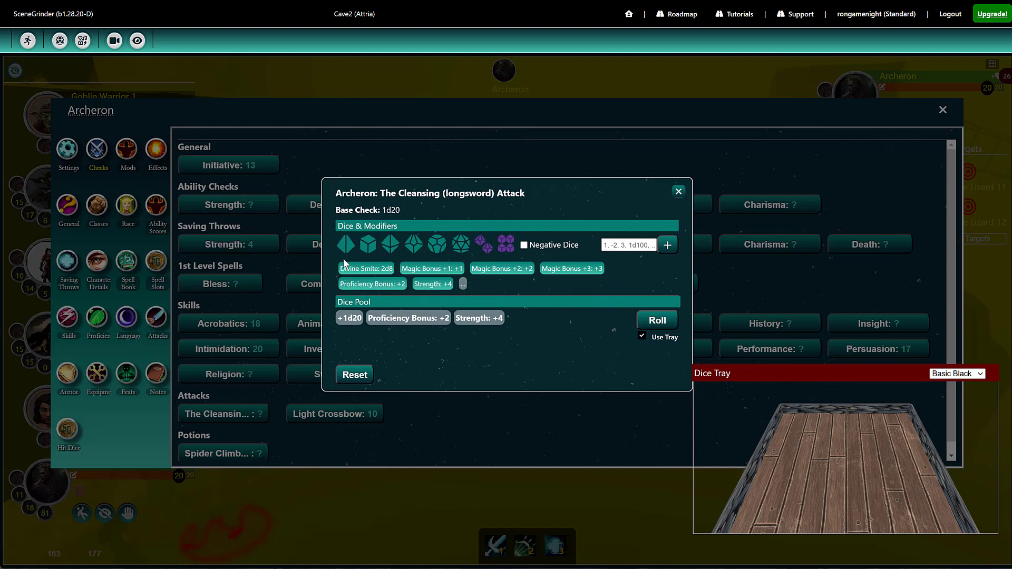
{"action": "left_click", "coordinate": [632, 245]}
{"action": "type", "text": "6"}
{"action": "left_click", "coordinate": [667, 245]}
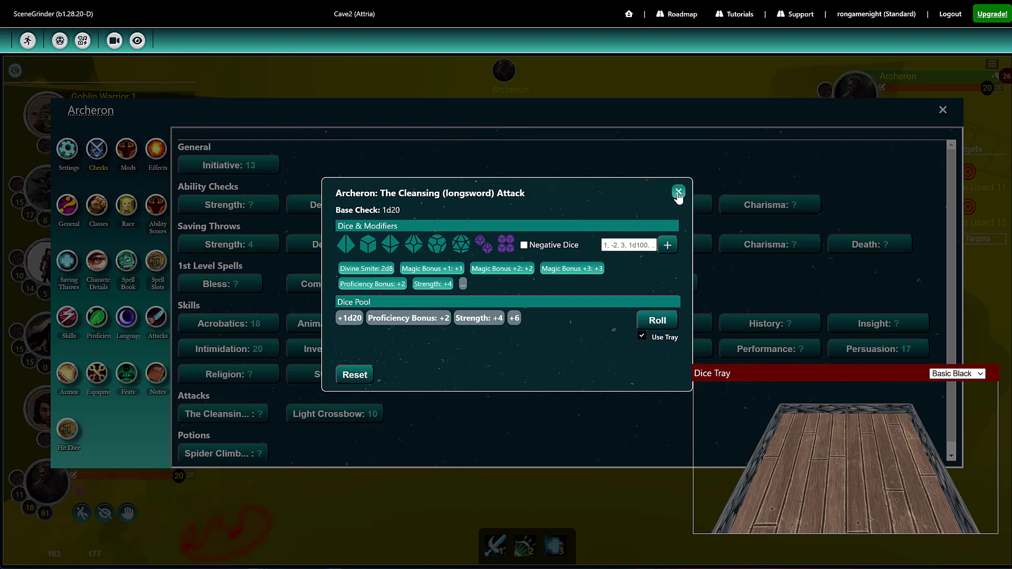
{"action": "left_click", "coordinate": [678, 193]}
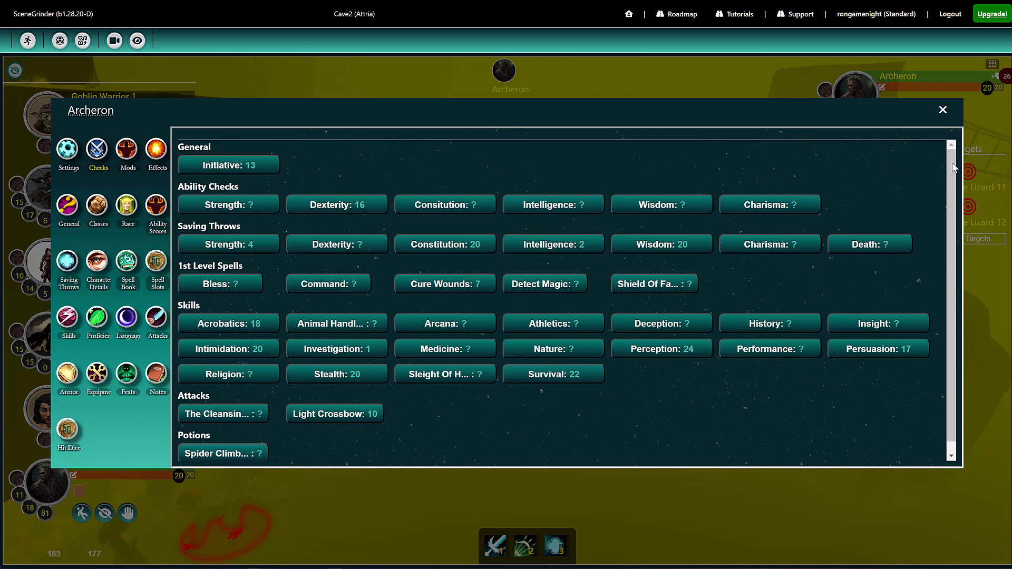
{"action": "left_click", "coordinate": [943, 111]}
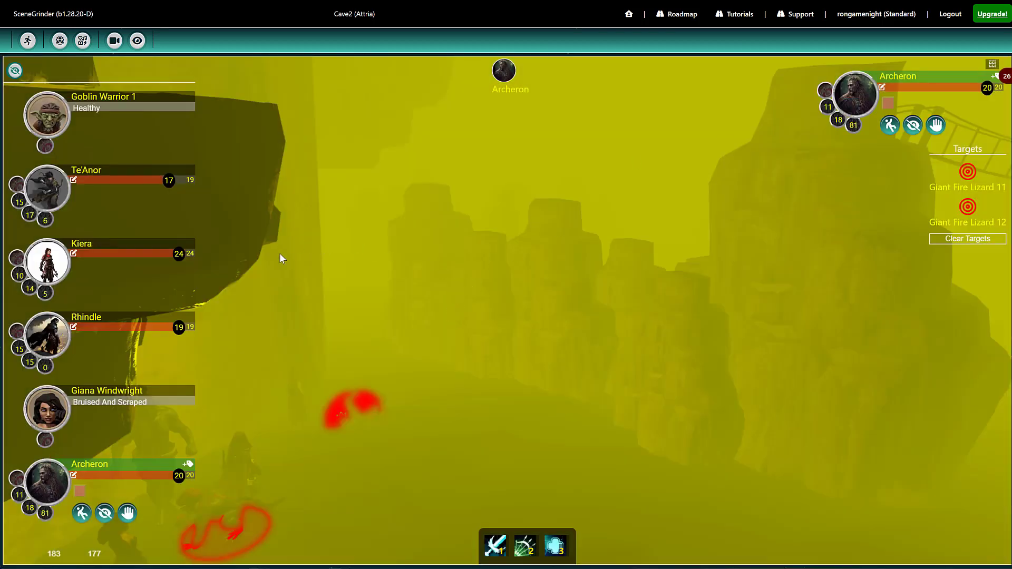
{"action": "right_click_drag", "start_coordinate": [278, 294], "coordinate": [349, 333]}
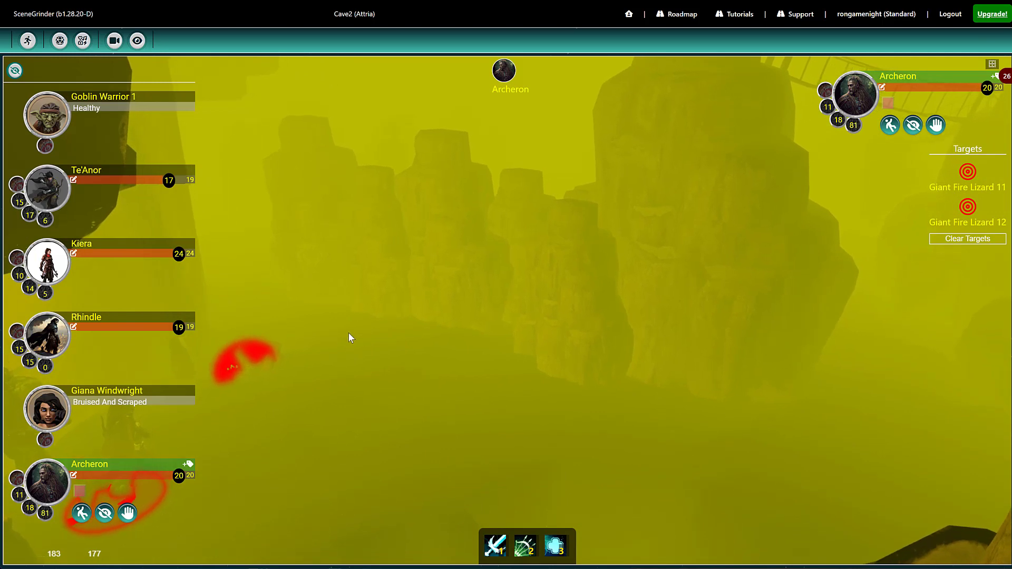